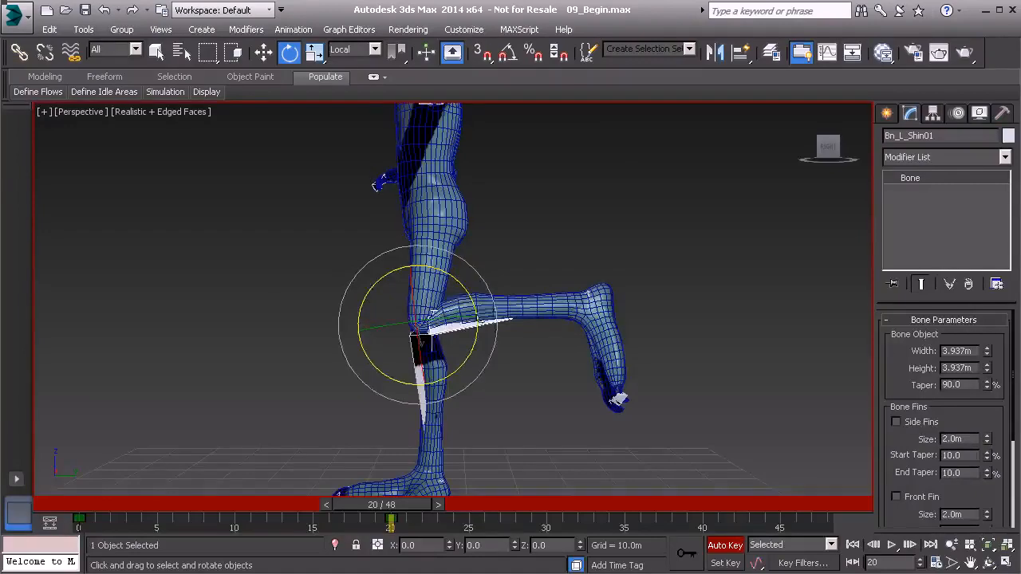
Examine the skin deformation behind the bent left knee from several angles at frames 20 and 7.
{"action": "middle_click_drag", "start_coordinate": [490, 351], "coordinate": [490, 389], "text": "alt"}
{"action": "scroll", "coordinate": [490, 389], "scroll_direction": "up", "scroll_amount": 2}
{"action": "mouse_move", "coordinate": [434, 342]}
{"action": "middle_mouse_down", "text": "alt"}
{"action": "mouse_move", "coordinate": [428, 333]}
{"action": "mouse_move", "coordinate": [451, 348]}
{"action": "middle_mouse_up", "text": "alt"}
{"action": "scroll", "coordinate": [451, 347], "scroll_direction": "up", "scroll_amount": 2}
{"action": "middle_click_drag", "start_coordinate": [420, 303], "coordinate": [403, 317], "text": "alt"}
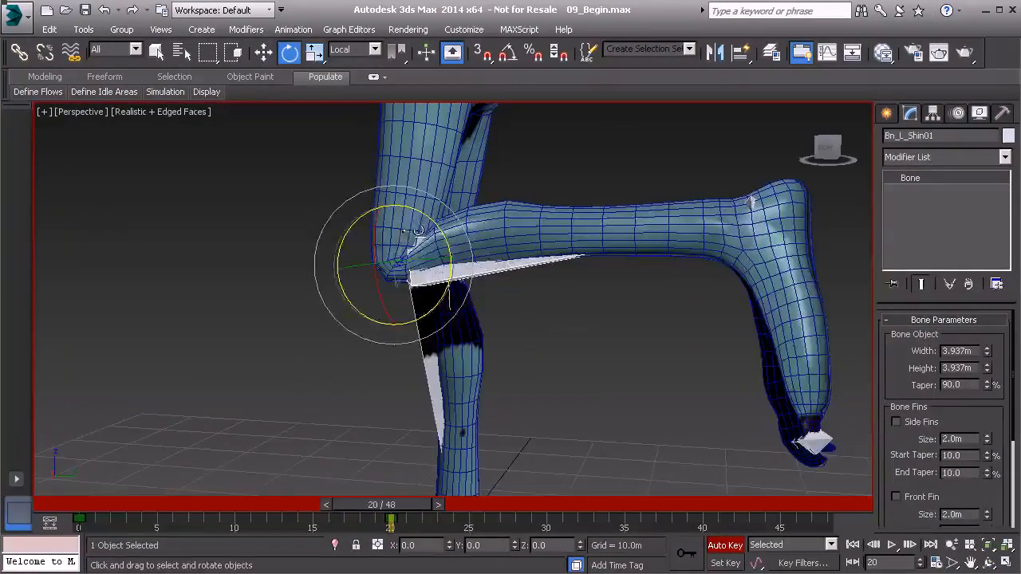
{"action": "mouse_move", "coordinate": [399, 504]}
{"action": "left_mouse_down"}
{"action": "mouse_move", "coordinate": [123, 504]}
{"action": "mouse_move", "coordinate": [386, 504]}
{"action": "left_mouse_up"}
{"action": "key", "text": "e"}
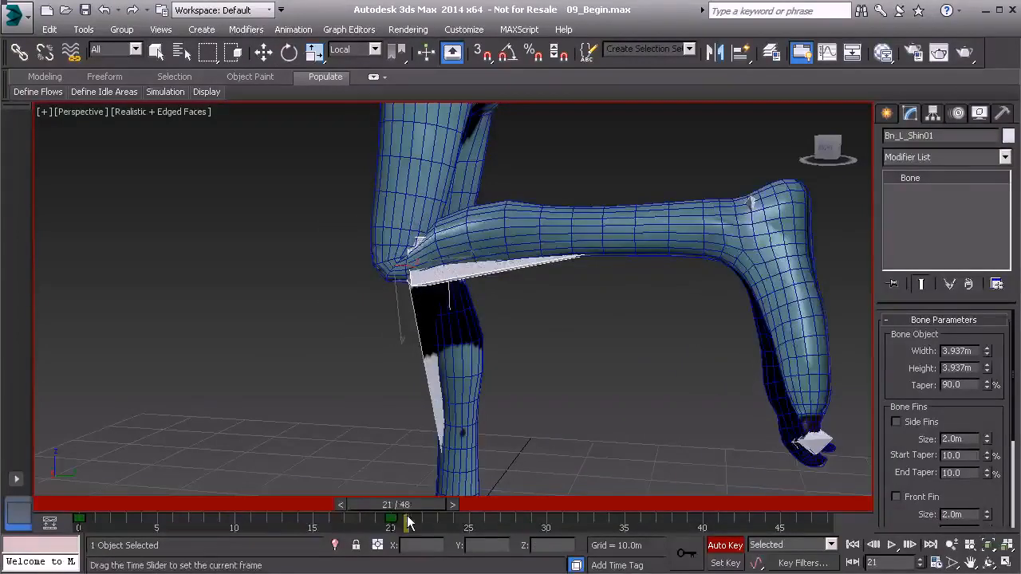
{"action": "middle_click_drag", "start_coordinate": [452, 220], "coordinate": [441, 299]}
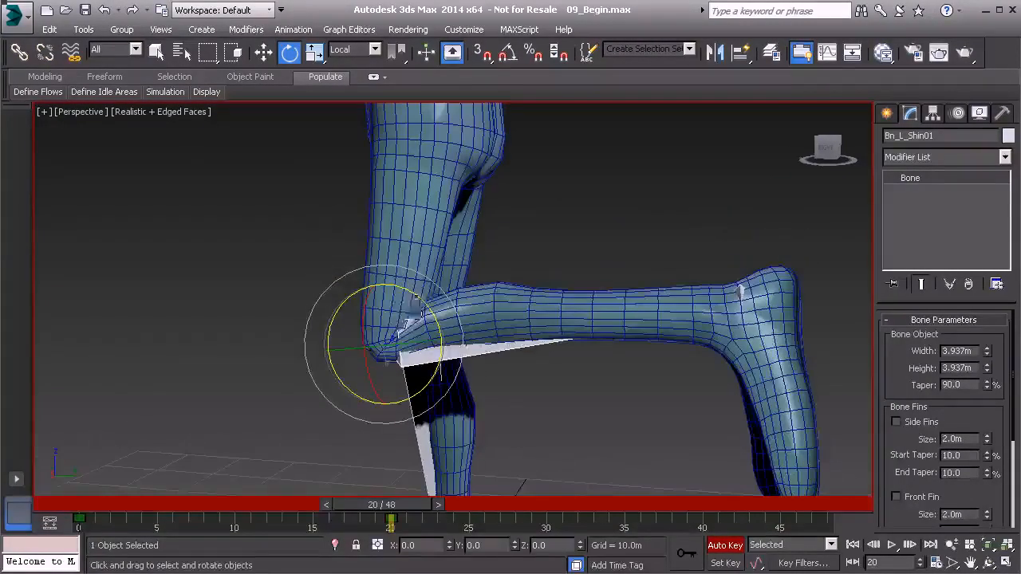
{"action": "scroll", "coordinate": [403, 311], "scroll_direction": "up", "scroll_amount": 2}
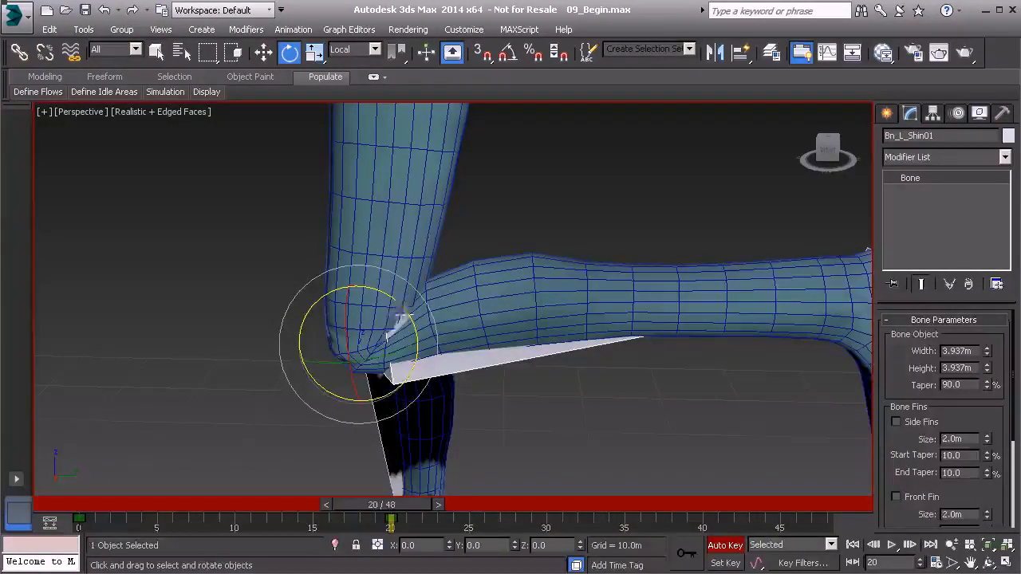
{"action": "left_click_drag", "start_coordinate": [402, 508], "coordinate": [224, 524]}
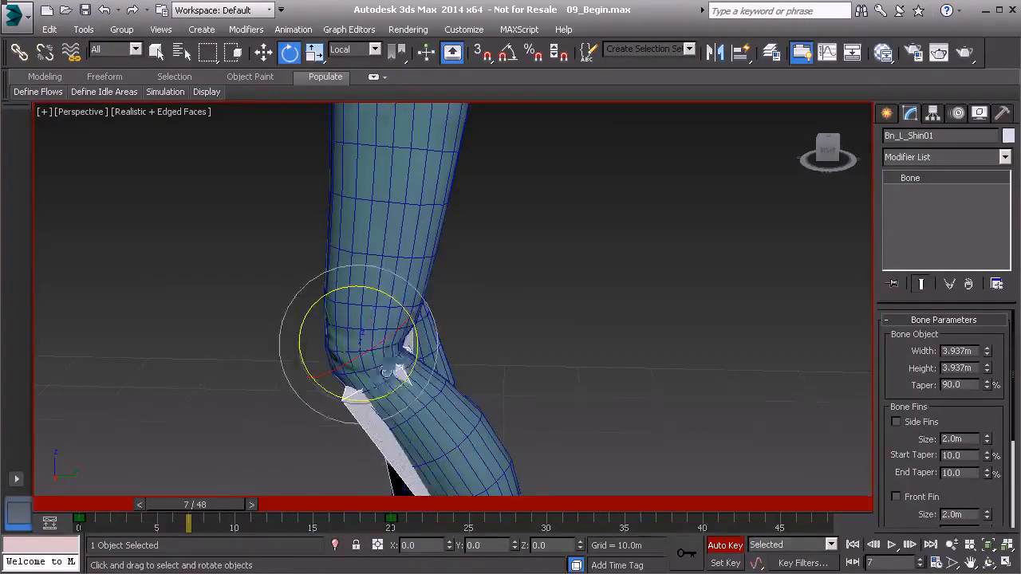
{"action": "middle_click_drag", "start_coordinate": [418, 336], "coordinate": [403, 310], "text": "alt"}
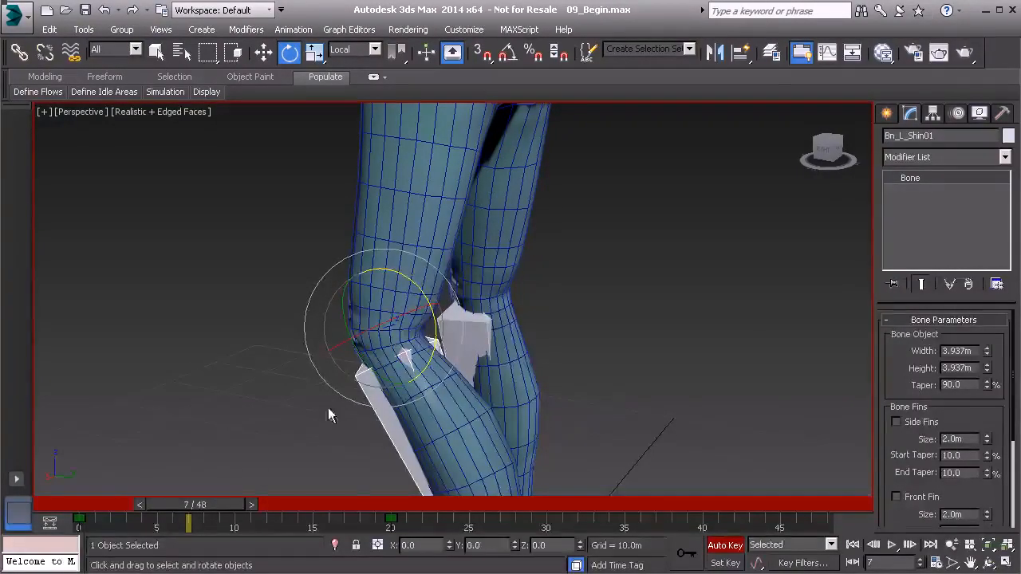
Return to frame 0 and delete the left shin bone's animation.
{"action": "left_click_drag", "start_coordinate": [209, 506], "coordinate": [100, 505]}
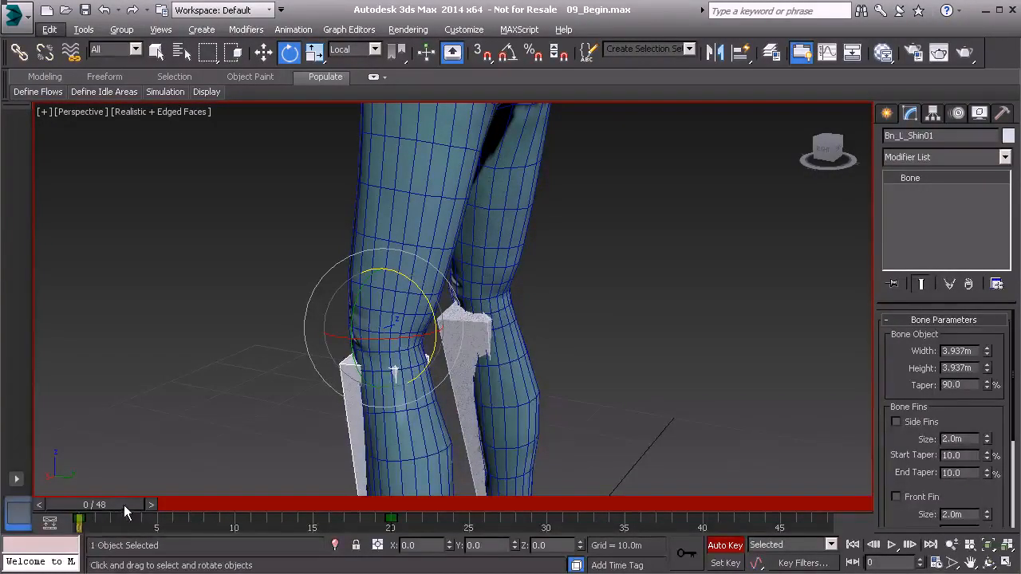
{"action": "left_click_drag", "start_coordinate": [288, 401], "coordinate": [482, 332], "text": "alt"}
{"action": "middle_click_drag", "start_coordinate": [482, 337], "coordinate": [462, 279], "text": "alt"}
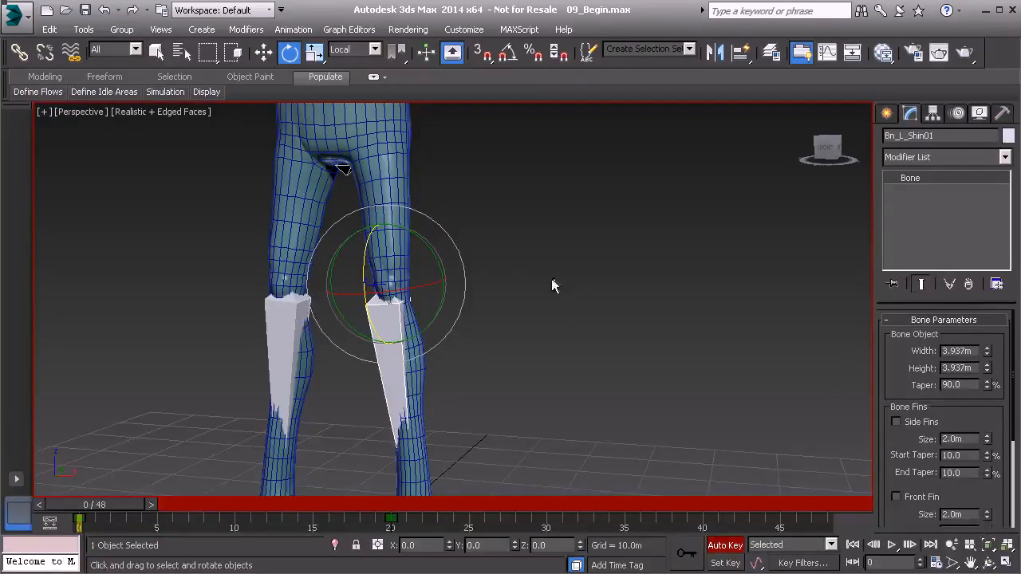
{"action": "right_click", "coordinate": [525, 268]}
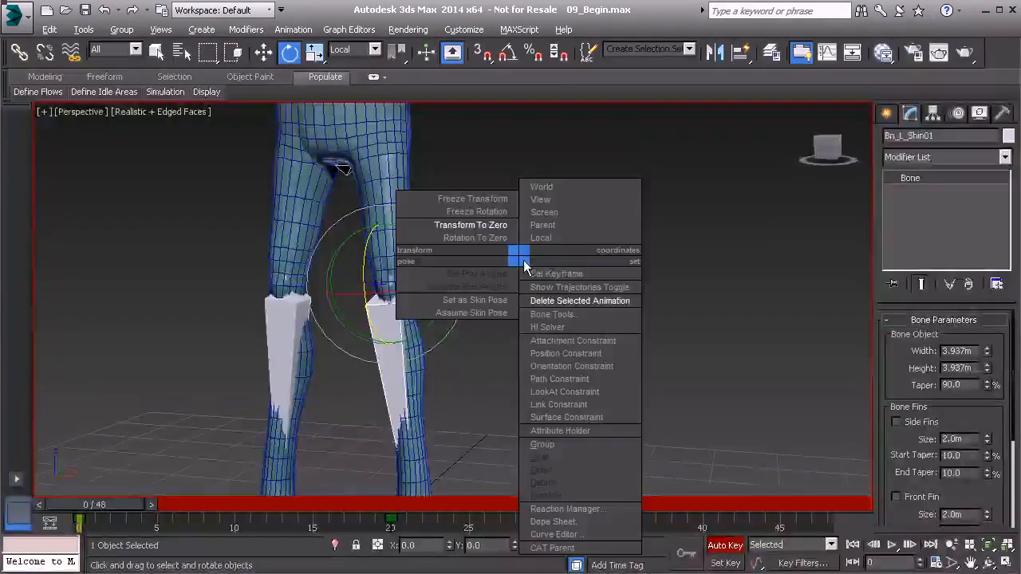
{"action": "left_click", "coordinate": [564, 300]}
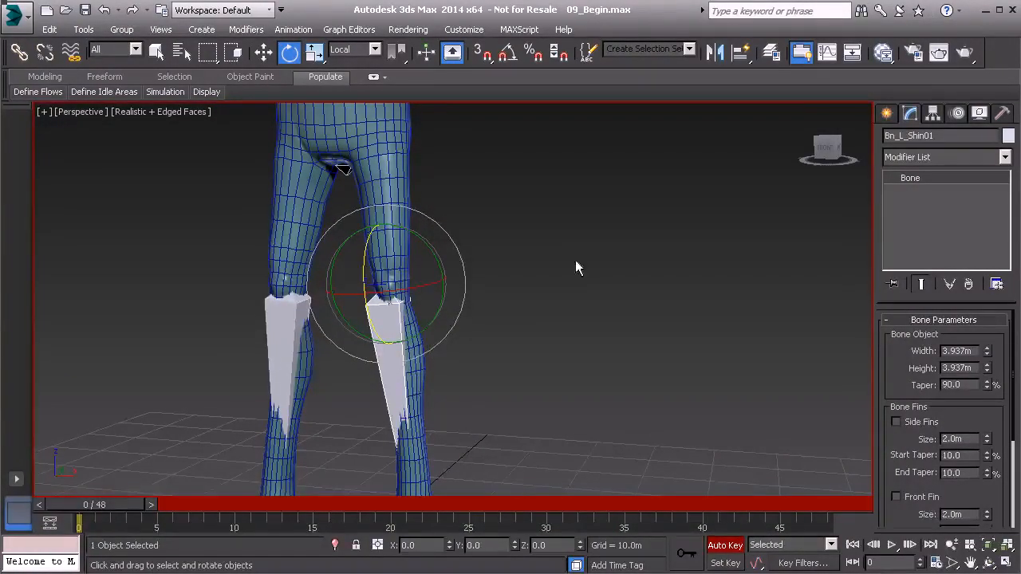
Turn off Auto Key mode.
{"action": "scroll", "coordinate": [535, 297], "scroll_direction": "down", "scroll_amount": 4}
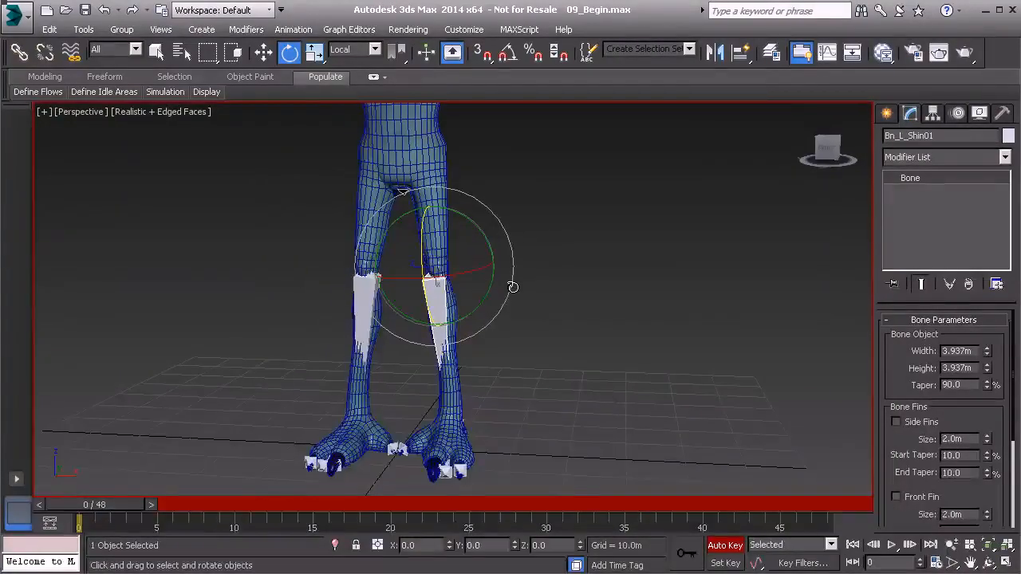
{"action": "middle_click_drag", "start_coordinate": [439, 264], "coordinate": [435, 295]}
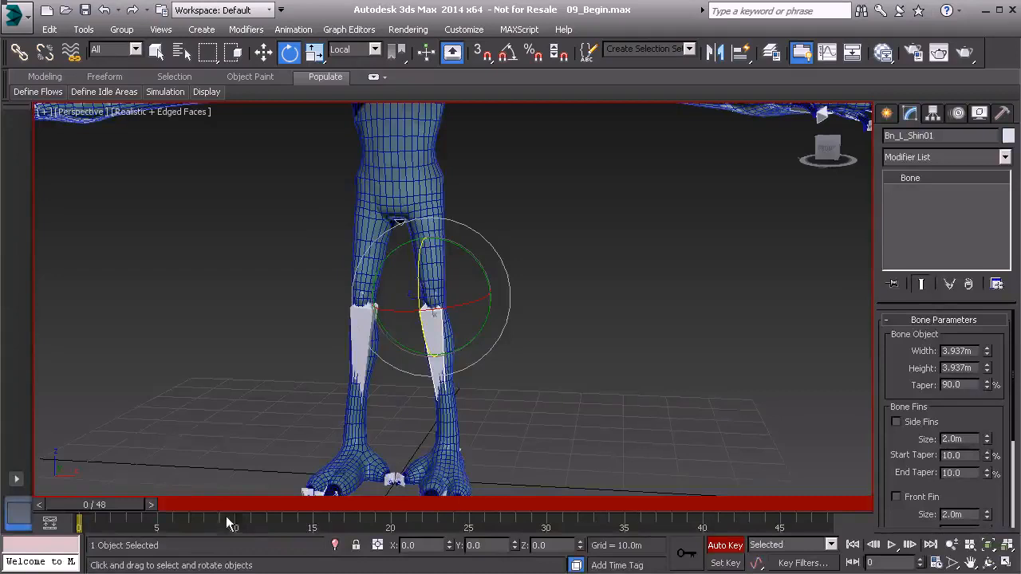
{"action": "mouse_move", "coordinate": [158, 522]}
{"action": "left_mouse_down", "text": "ctrl+alt"}
{"action": "mouse_move", "coordinate": [174, 524]}
{"action": "mouse_move", "coordinate": [162, 523]}
{"action": "left_mouse_up", "text": "ctrl+alt"}
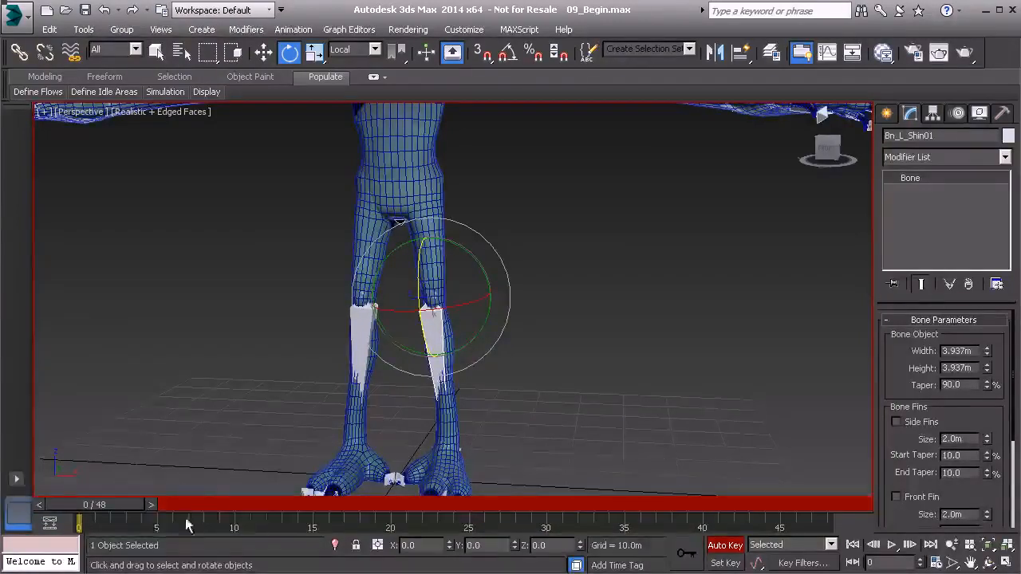
{"action": "mouse_move", "coordinate": [274, 518]}
{"action": "right_mouse_down", "text": "ctrl+alt"}
{"action": "mouse_move", "coordinate": [246, 521]}
{"action": "mouse_move", "coordinate": [282, 523]}
{"action": "right_mouse_up", "text": "ctrl+alt"}
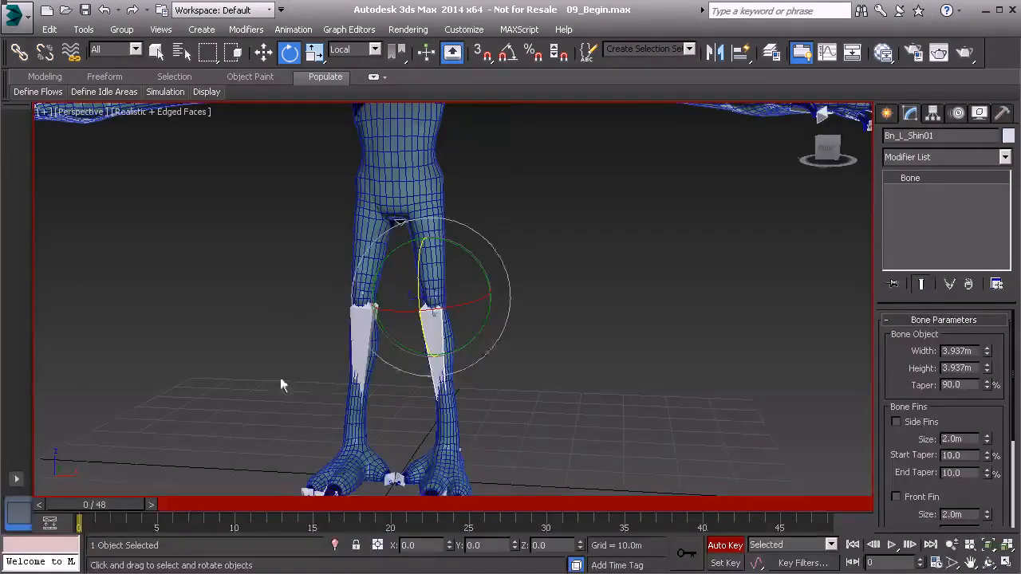
{"action": "scroll", "coordinate": [523, 280], "scroll_direction": "down", "scroll_amount": 5}
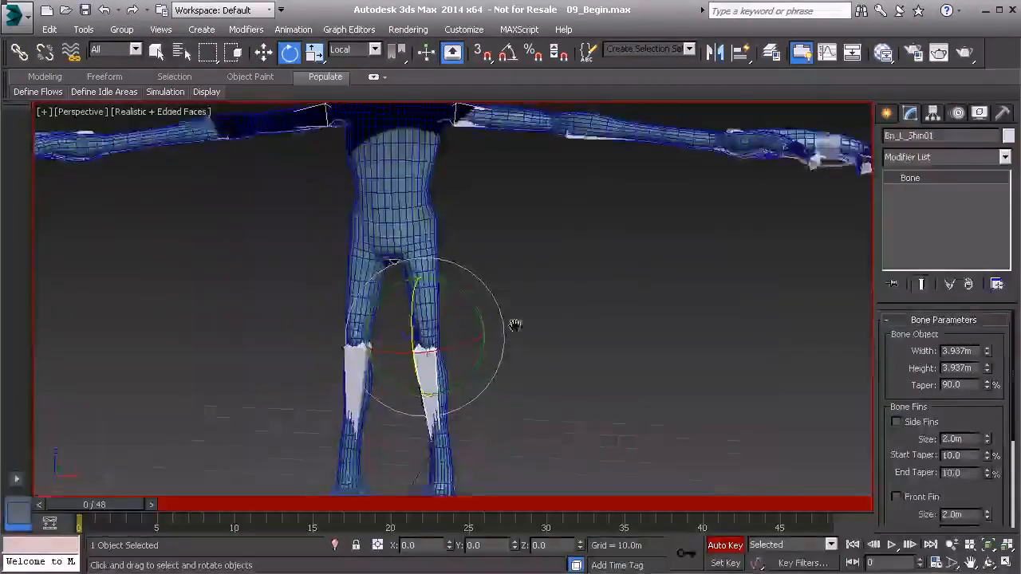
{"action": "left_click", "coordinate": [715, 542]}
Start a new Line spline and turn on 3D snapping.
{"action": "middle_click_drag", "start_coordinate": [603, 470], "coordinate": [574, 377], "text": "alt"}
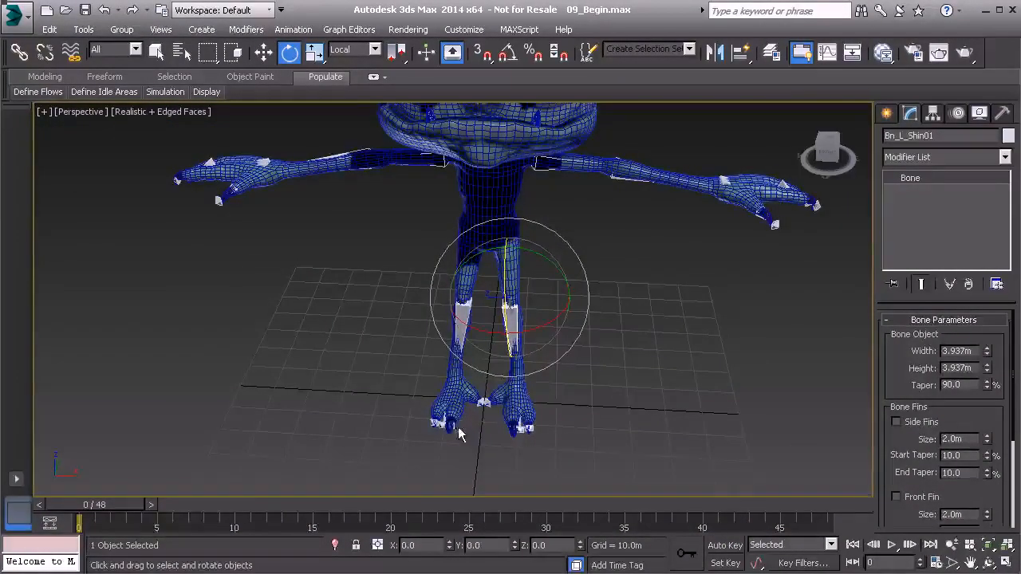
{"action": "left_click", "coordinate": [888, 114]}
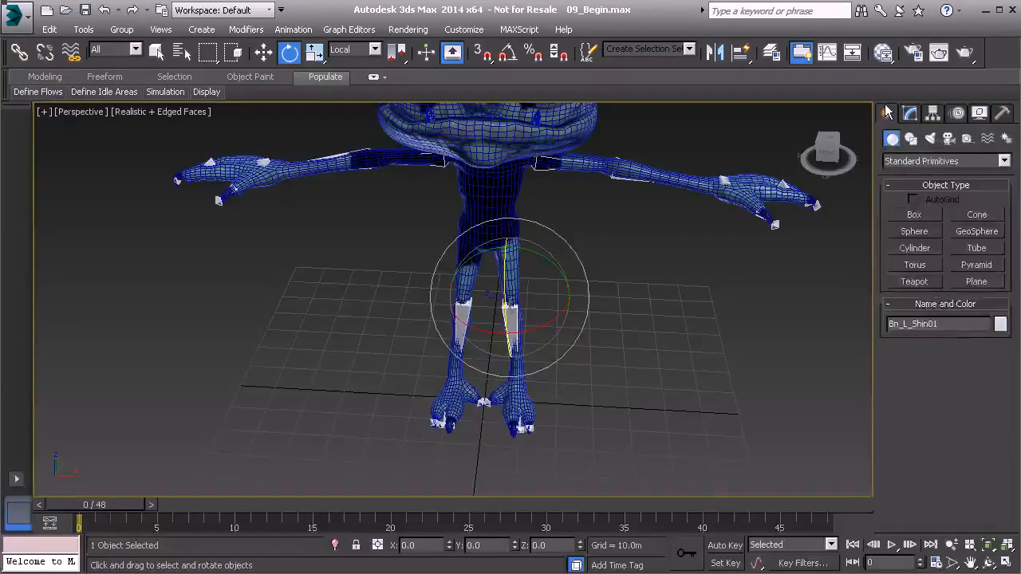
{"action": "left_click", "coordinate": [911, 139]}
{"action": "left_click", "coordinate": [915, 228]}
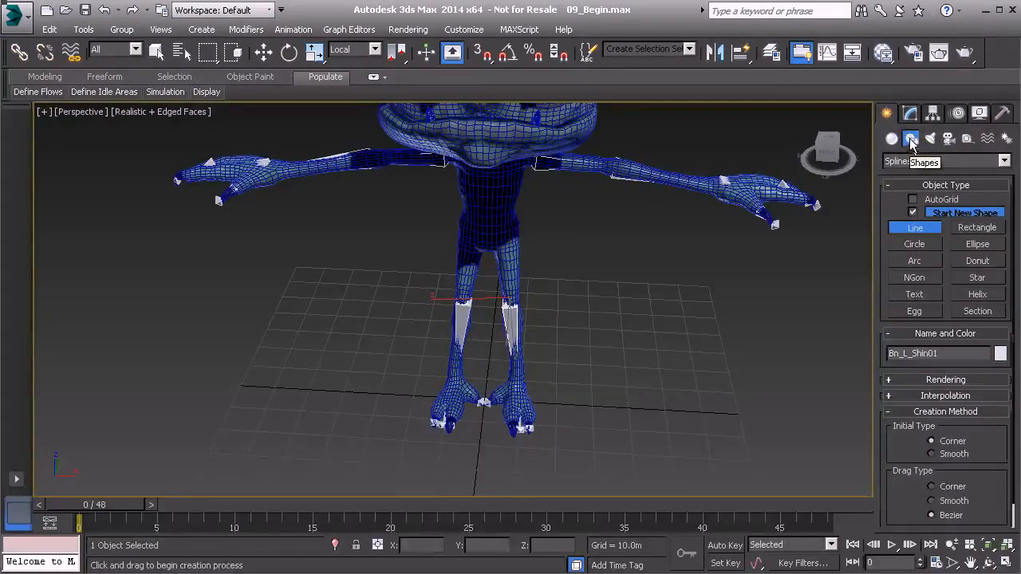
{"action": "mouse_move", "coordinate": [529, 347]}
{"action": "middle_mouse_down", "text": "alt"}
{"action": "mouse_move", "coordinate": [547, 367]}
{"action": "mouse_move", "coordinate": [540, 347]}
{"action": "middle_mouse_up", "text": "alt"}
{"action": "left_click", "coordinate": [484, 51]}
Draw a closed triangular spline on the ground grid around the feet, with back corners at X -40, Y 20 and X 50, Y 20 m.
{"action": "middle_click_drag", "start_coordinate": [442, 376], "coordinate": [426, 300]}
{"action": "middle_click_drag", "start_coordinate": [386, 269], "coordinate": [373, 281], "text": "alt"}
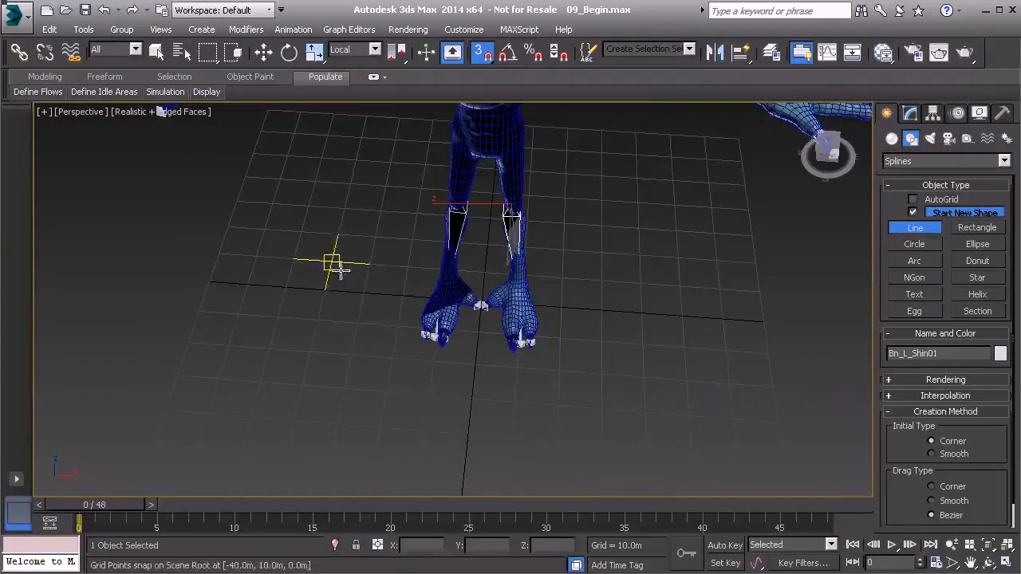
{"action": "middle_click_drag", "start_coordinate": [510, 438], "coordinate": [365, 291], "text": "alt"}
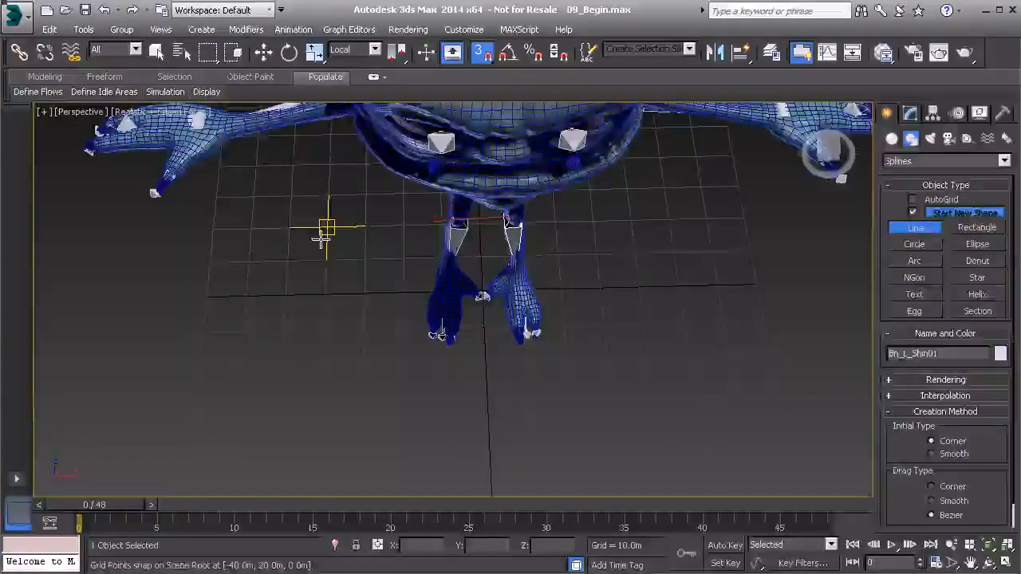
{"action": "left_click", "coordinate": [320, 238]}
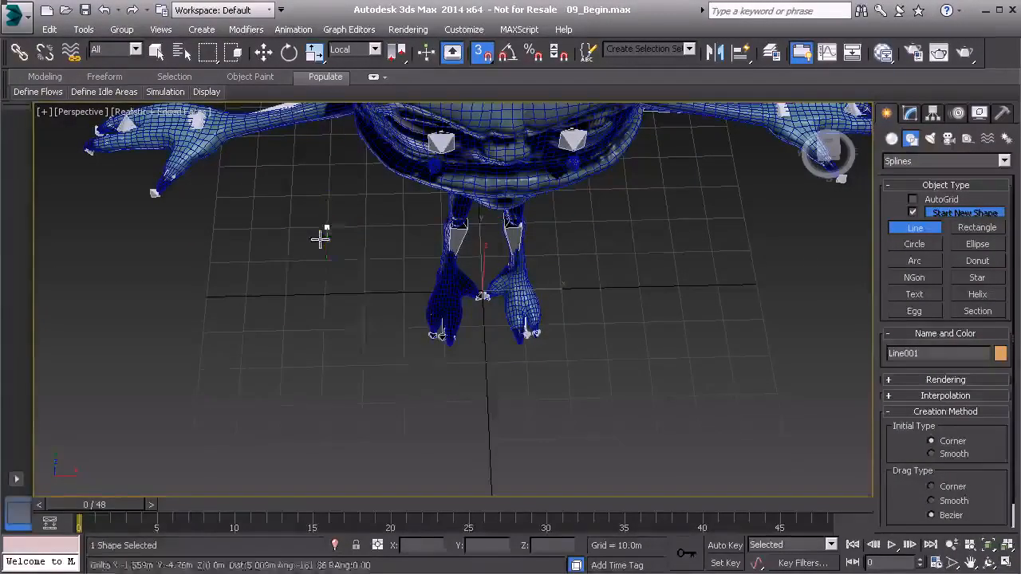
{"action": "left_click", "coordinate": [490, 431]}
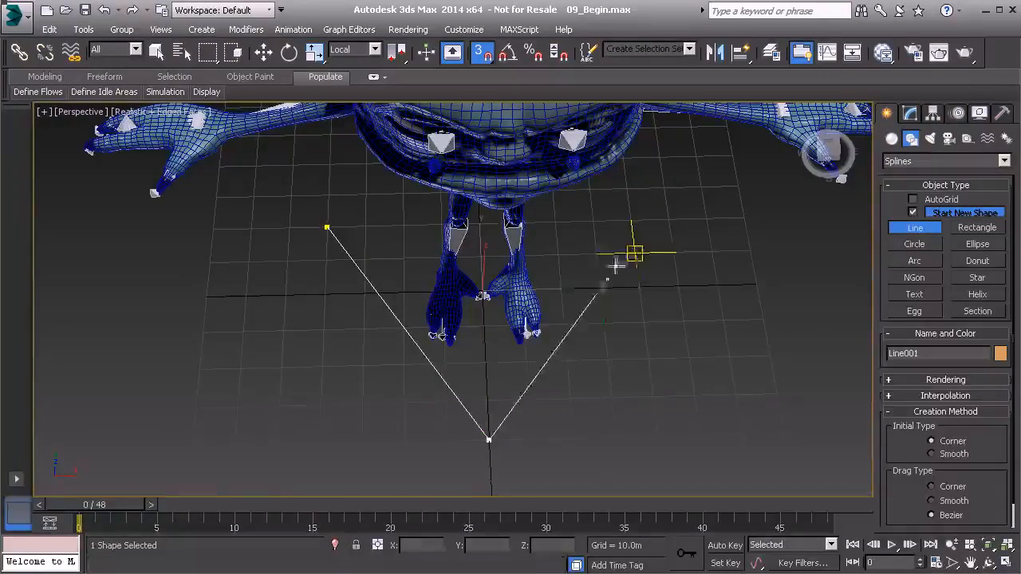
{"action": "left_click", "coordinate": [666, 222]}
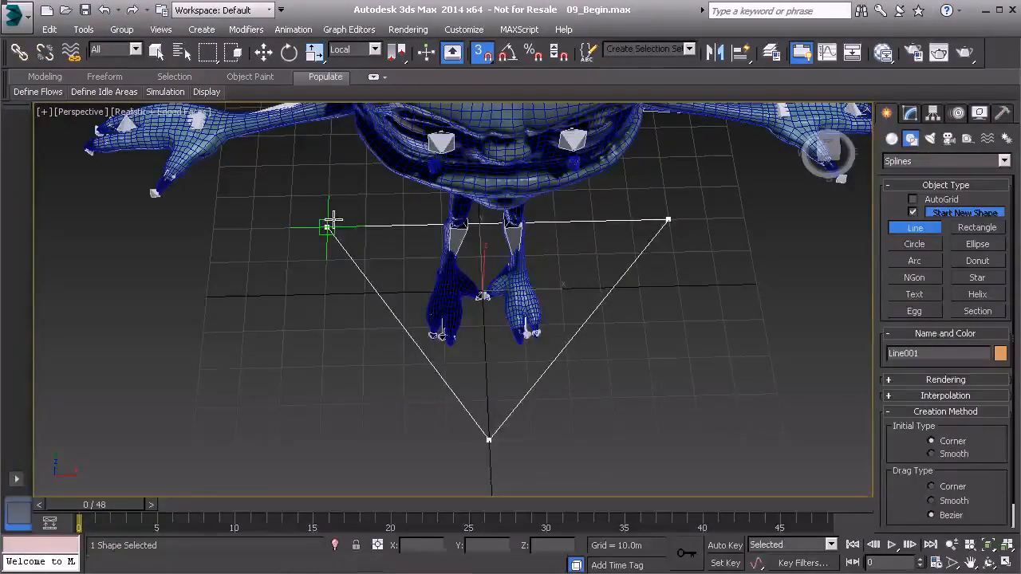
{"action": "left_click", "coordinate": [328, 227]}
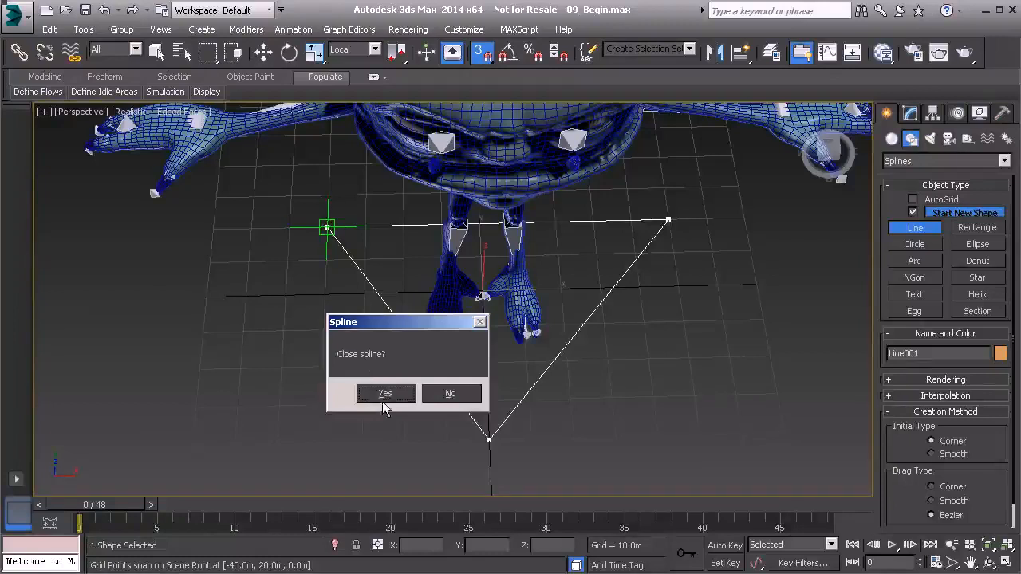
{"action": "left_click", "coordinate": [383, 395]}
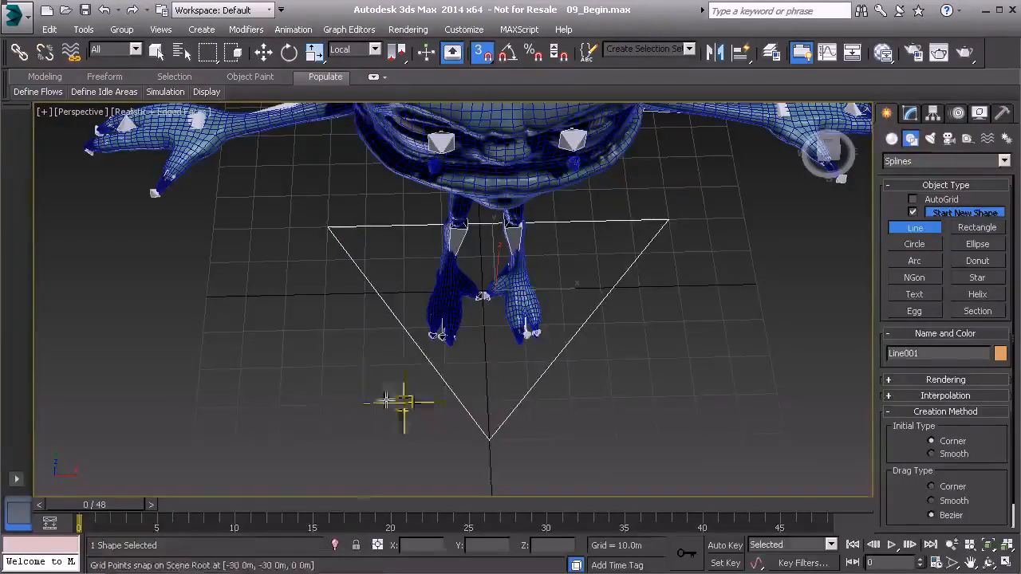
Move the triangle's back corner vertex at X 50 m inward to X 40 m, Y 20 m, and finish vertex editing.
{"action": "middle_click_drag", "start_coordinate": [444, 364], "coordinate": [338, 406], "text": "alt"}
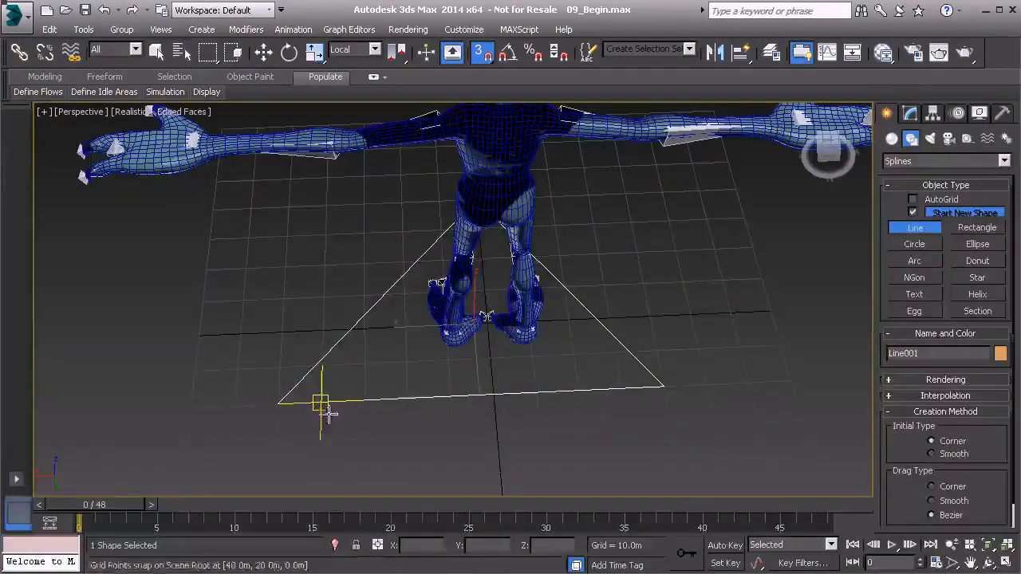
{"action": "key", "text": "e"}
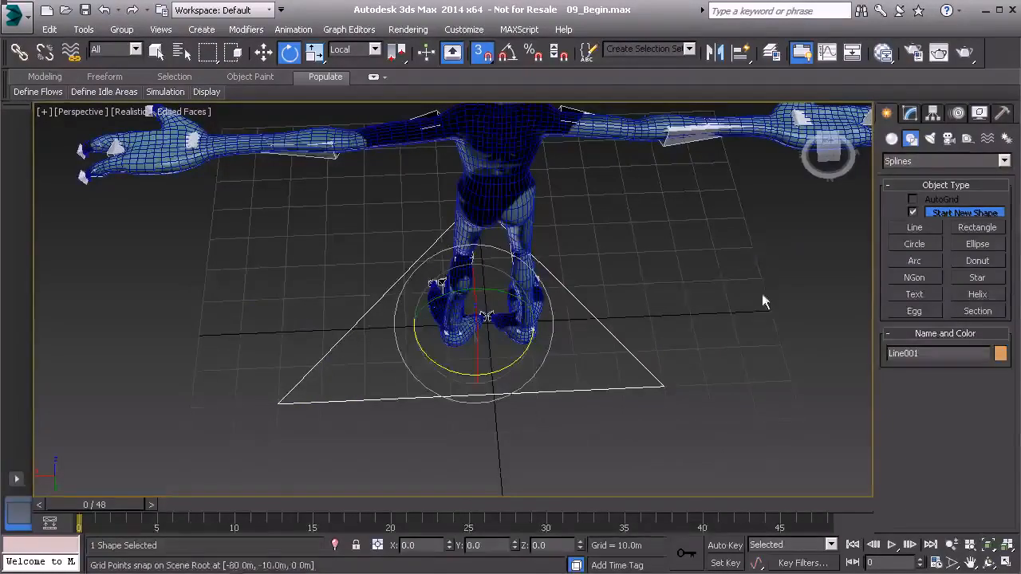
{"action": "mouse_move", "coordinate": [537, 365]}
{"action": "middle_mouse_down", "text": "alt"}
{"action": "mouse_move", "coordinate": [447, 405]}
{"action": "mouse_move", "coordinate": [455, 380]}
{"action": "middle_mouse_up", "text": "alt"}
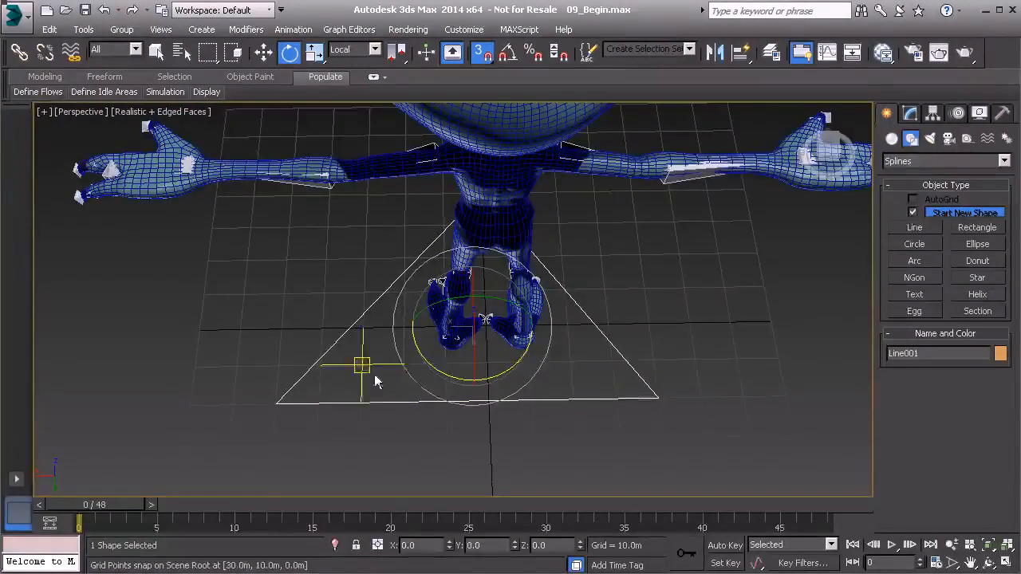
{"action": "left_click", "coordinate": [911, 114]}
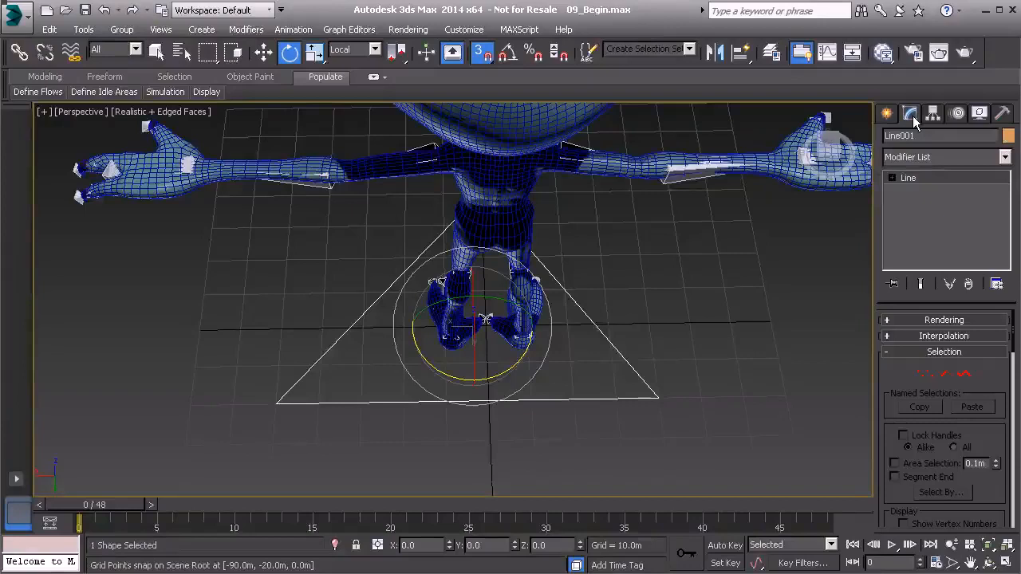
{"action": "left_click", "coordinate": [929, 176]}
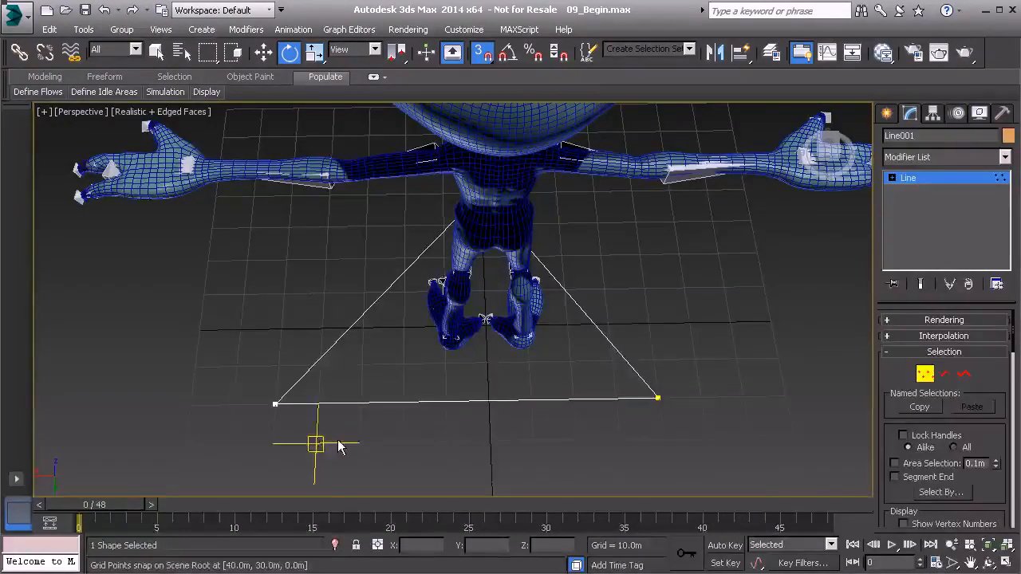
{"action": "left_click_drag", "start_coordinate": [315, 435], "coordinate": [236, 371]}
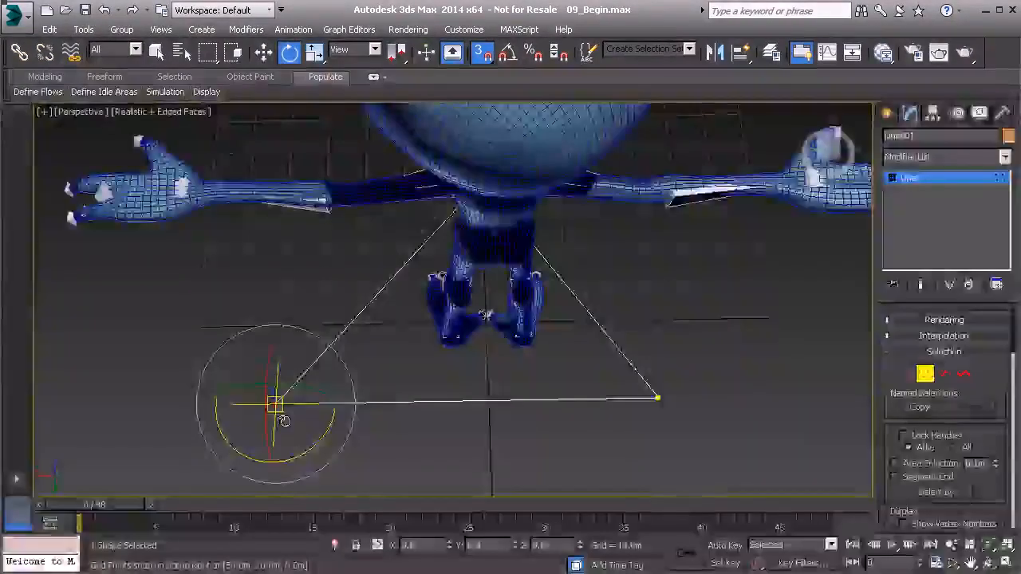
{"action": "key", "text": "w"}
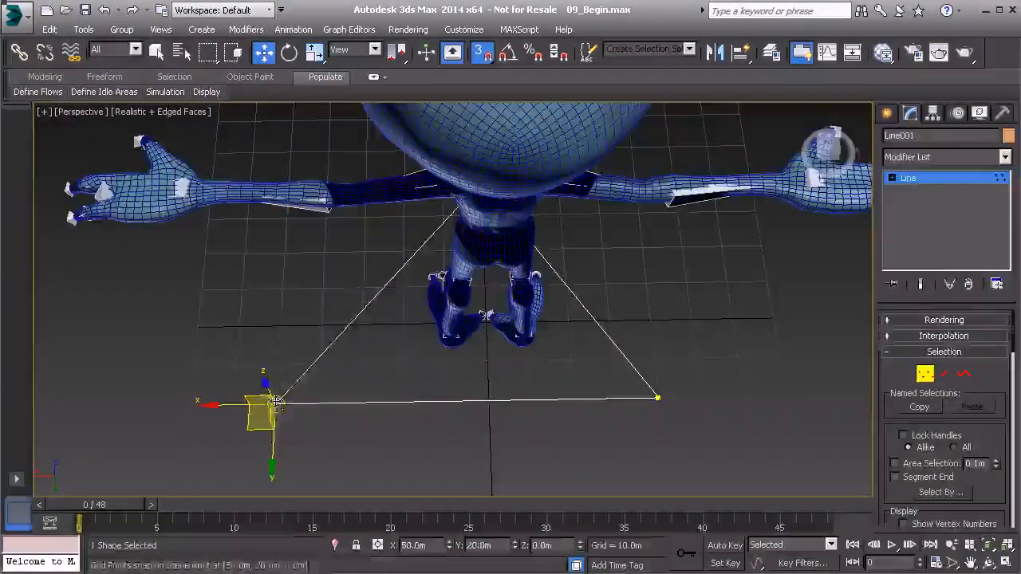
{"action": "left_click_drag", "start_coordinate": [303, 397], "coordinate": [319, 401]}
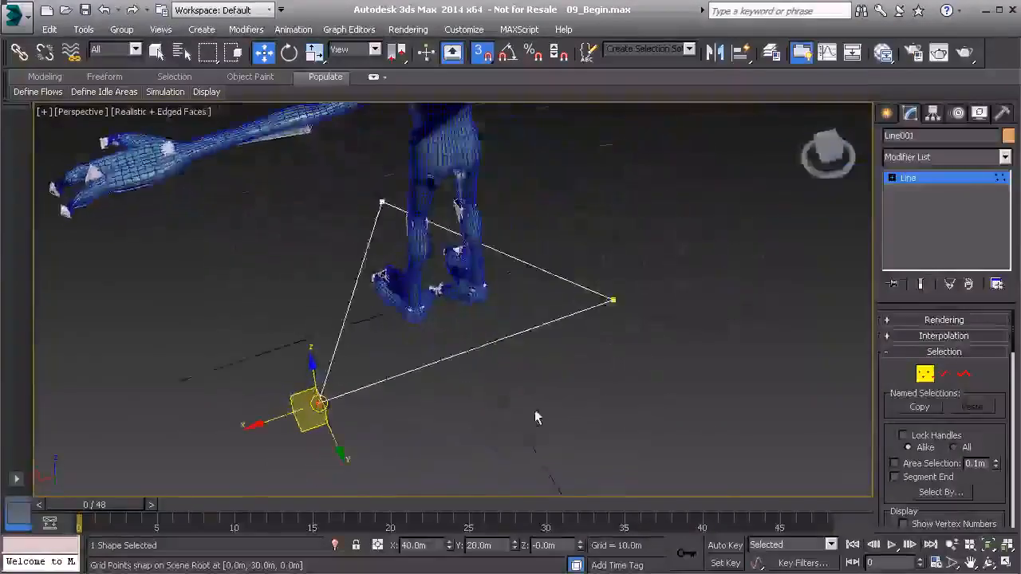
{"action": "middle_click_drag", "start_coordinate": [535, 416], "coordinate": [473, 274], "text": "alt"}
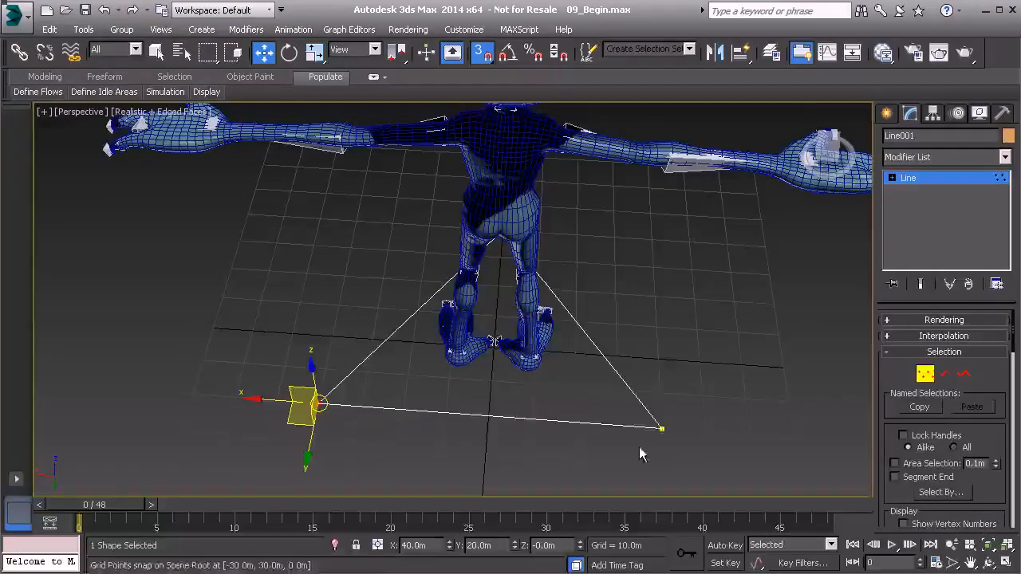
{"action": "left_click", "coordinate": [932, 179]}
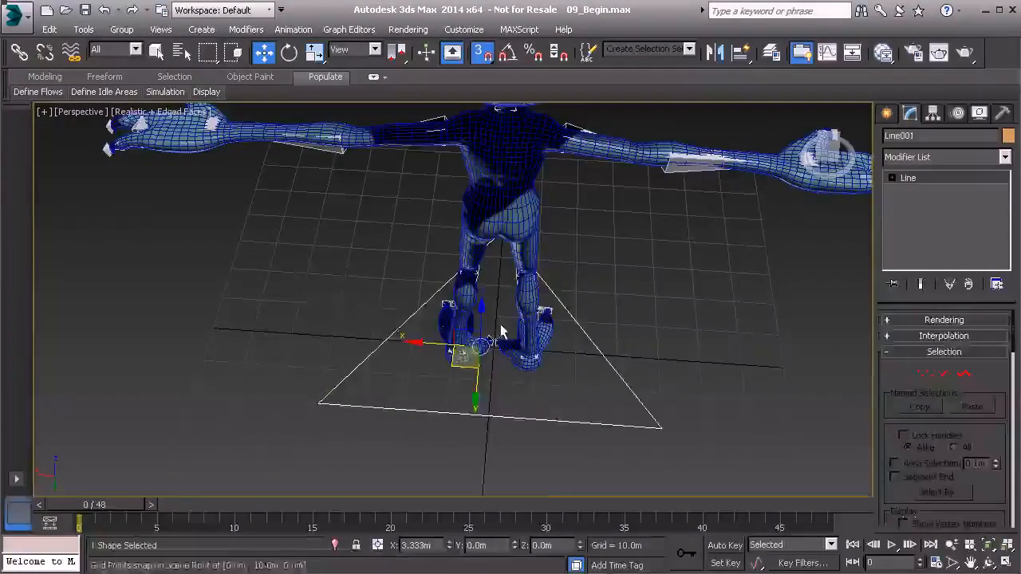
Turn off 3D snapping and rename the triangular spline around the feet as Anim_Global01.
{"action": "key", "text": "Delete"}
{"action": "middle_click_drag", "start_coordinate": [314, 295], "coordinate": [559, 294], "text": "alt"}
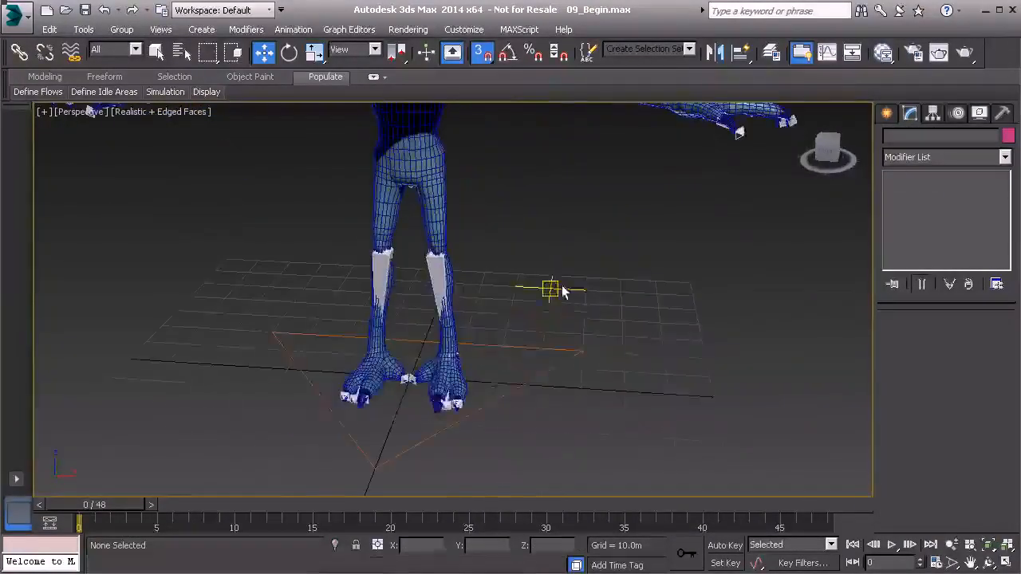
{"action": "key", "text": "s"}
{"action": "left_click", "coordinate": [502, 396]}
{"action": "middle_click_drag", "start_coordinate": [502, 397], "coordinate": [547, 375]}
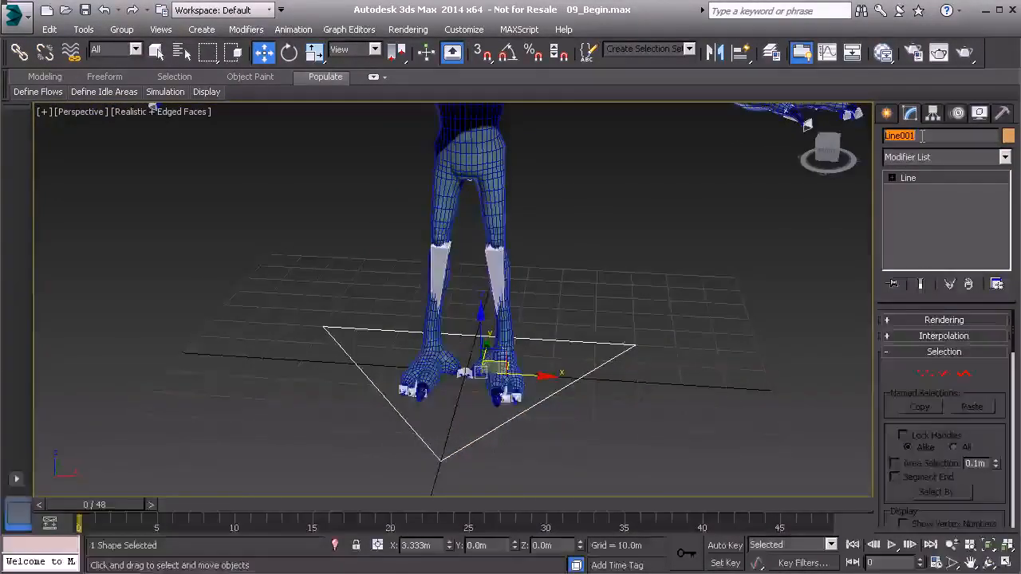
{"action": "type", "text": "m_Global01"}
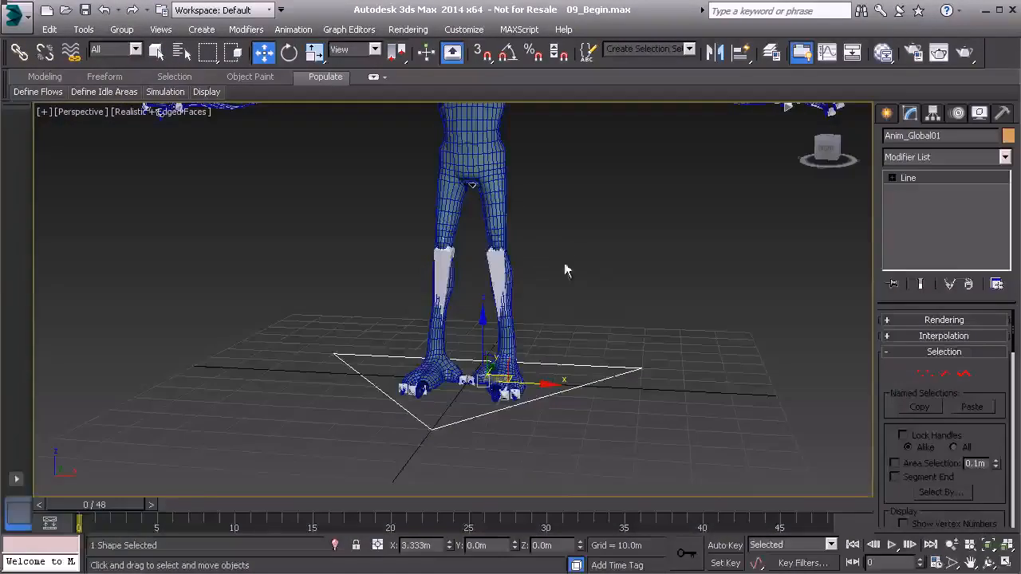
Apply Reset XForm to the triangular spline and collapse its modifier stack with the Modifier Stack Result output.
{"action": "middle_click_drag", "start_coordinate": [577, 300], "coordinate": [595, 320], "text": "alt"}
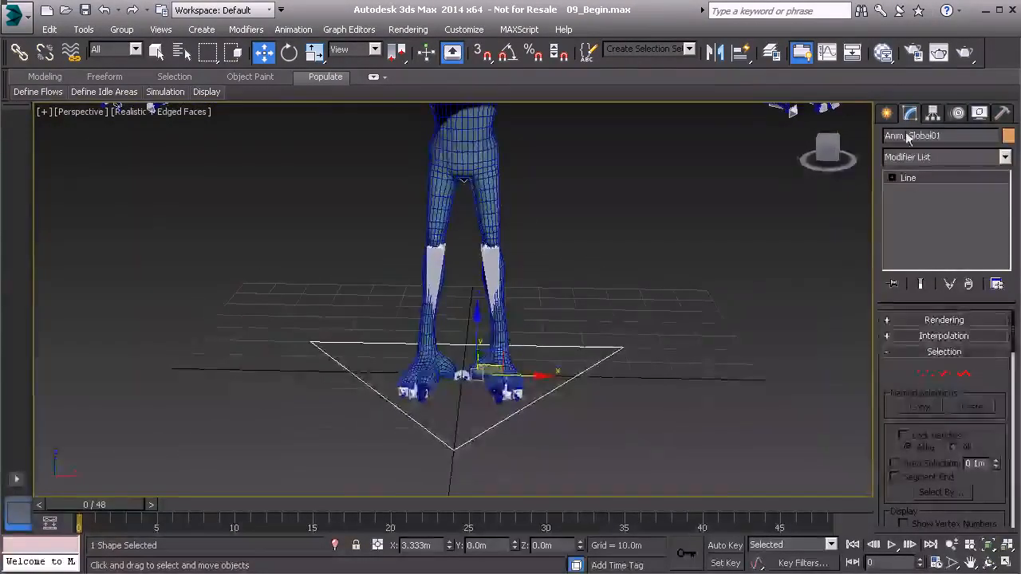
{"action": "left_click", "coordinate": [1003, 113]}
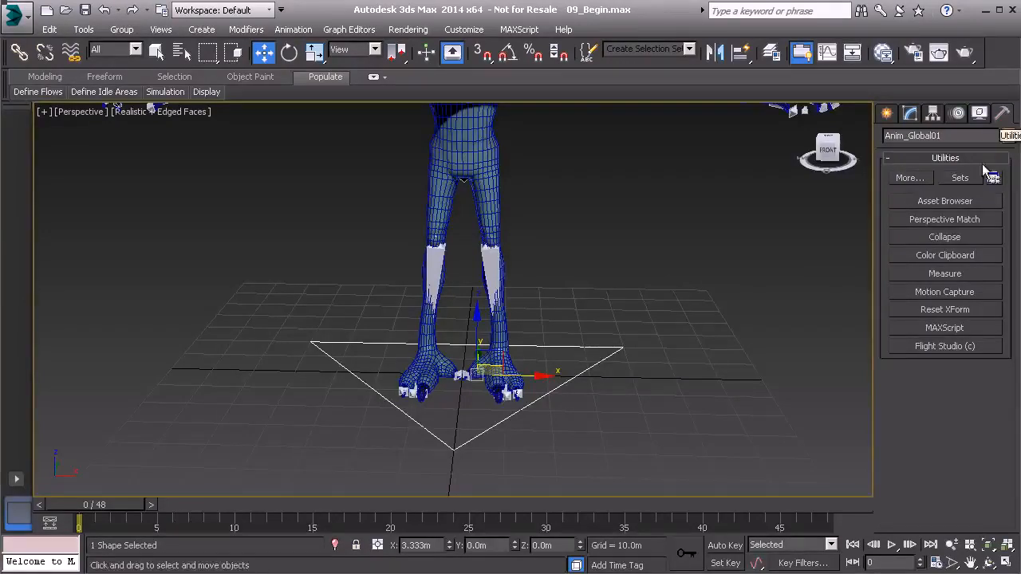
{"action": "left_click", "coordinate": [952, 310]}
{"action": "left_click", "coordinate": [946, 398]}
{"action": "left_click", "coordinate": [954, 309]}
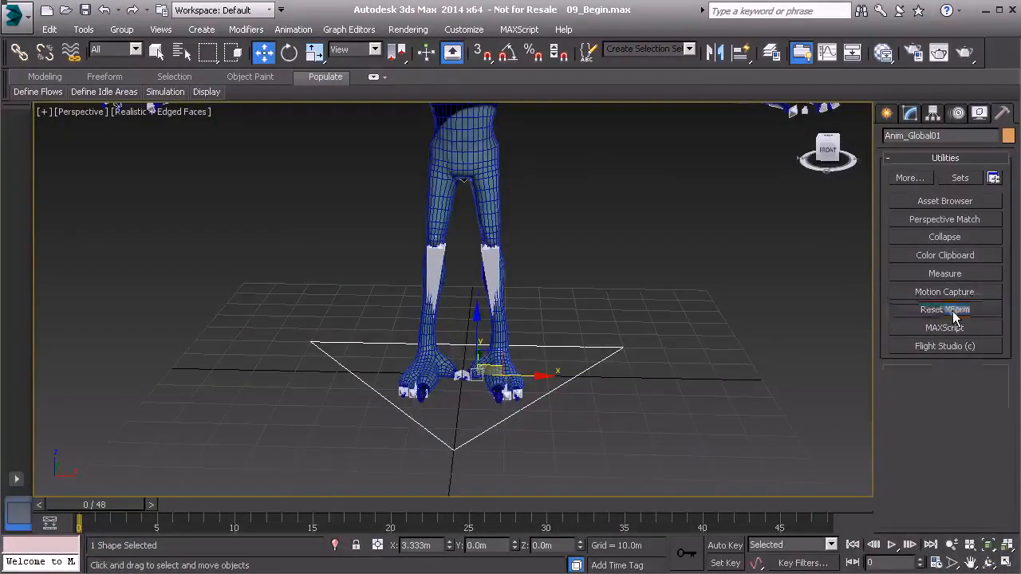
{"action": "left_click", "coordinate": [949, 239]}
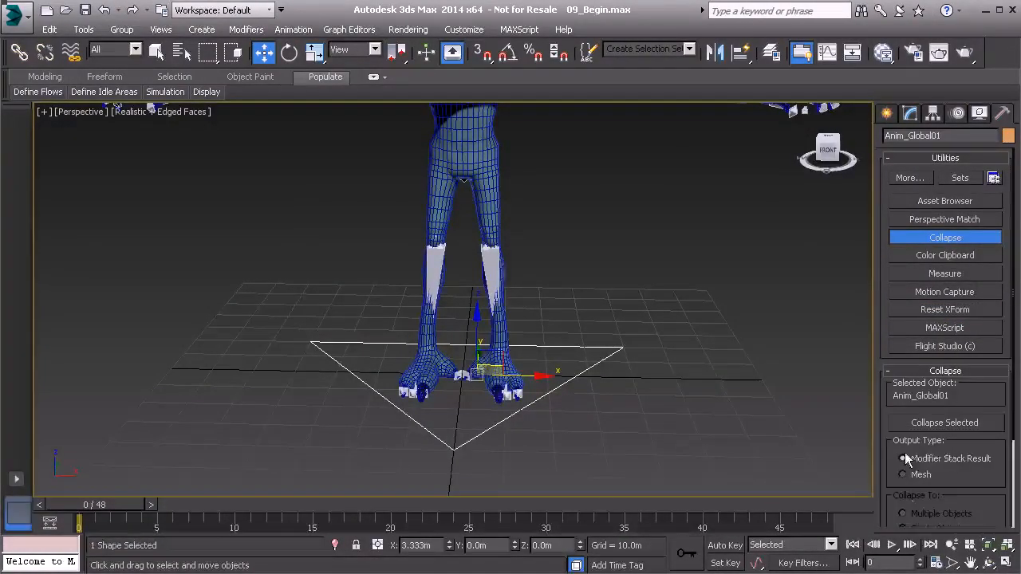
{"action": "left_click", "coordinate": [944, 423]}
{"action": "left_click", "coordinate": [948, 240]}
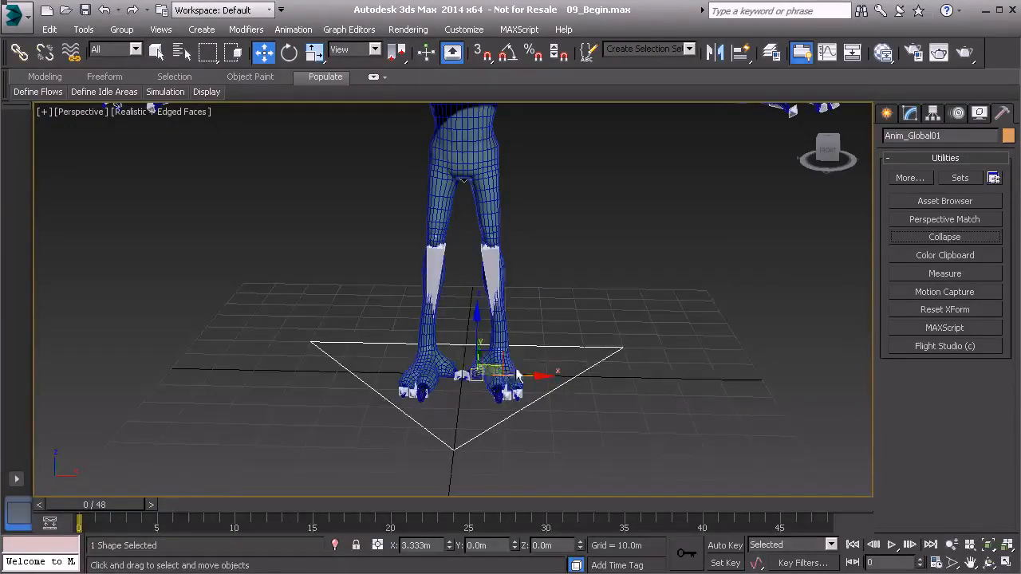
{"action": "middle_click_drag", "start_coordinate": [572, 394], "coordinate": [574, 356], "text": "alt"}
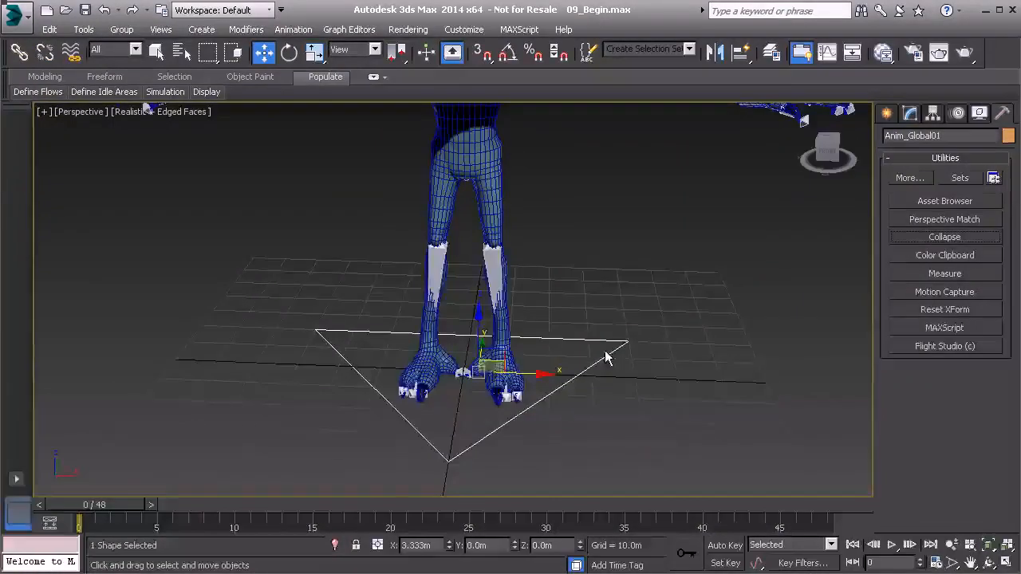
Enable the triangular spline's rendering thickness in the viewport.
{"action": "left_click", "coordinate": [908, 114]}
{"action": "left_click", "coordinate": [944, 321]}
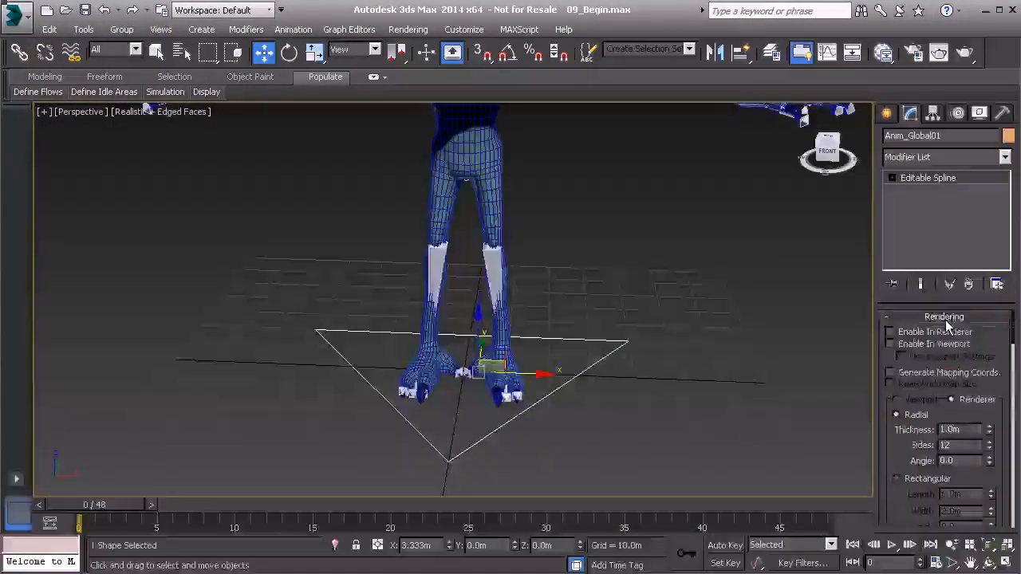
{"action": "left_click", "coordinate": [913, 345]}
{"action": "left_click", "coordinate": [623, 306]}
{"action": "middle_click_drag", "start_coordinate": [624, 305], "coordinate": [564, 328], "text": "alt"}
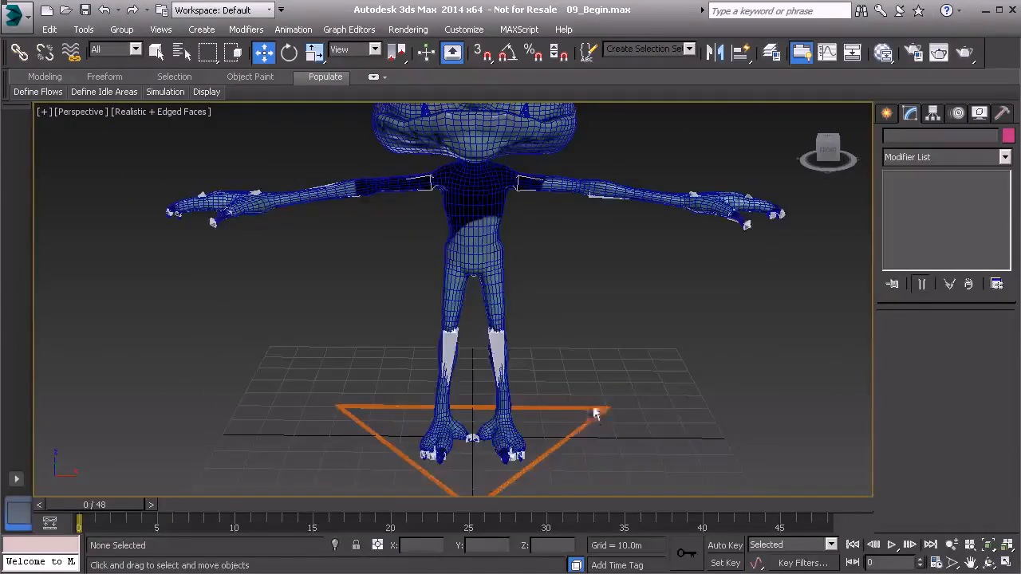
{"action": "mouse_move", "coordinate": [560, 409]}
{"action": "middle_mouse_down", "text": "alt"}
{"action": "mouse_move", "coordinate": [532, 358]}
{"action": "mouse_move", "coordinate": [557, 402]}
{"action": "middle_mouse_up", "text": "alt"}
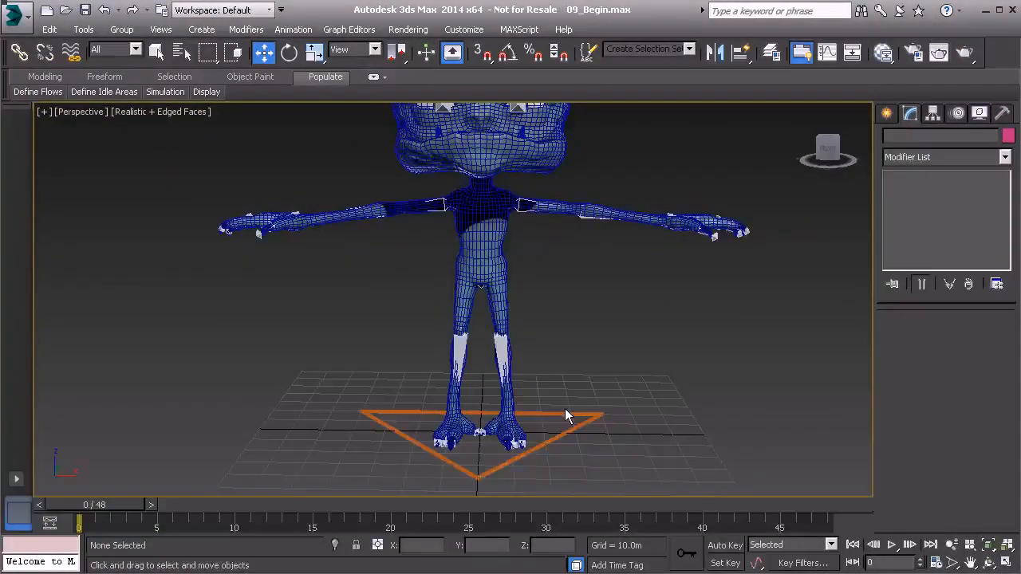
Change the triangular control's object color to pale yellow.
{"action": "left_click", "coordinate": [564, 413]}
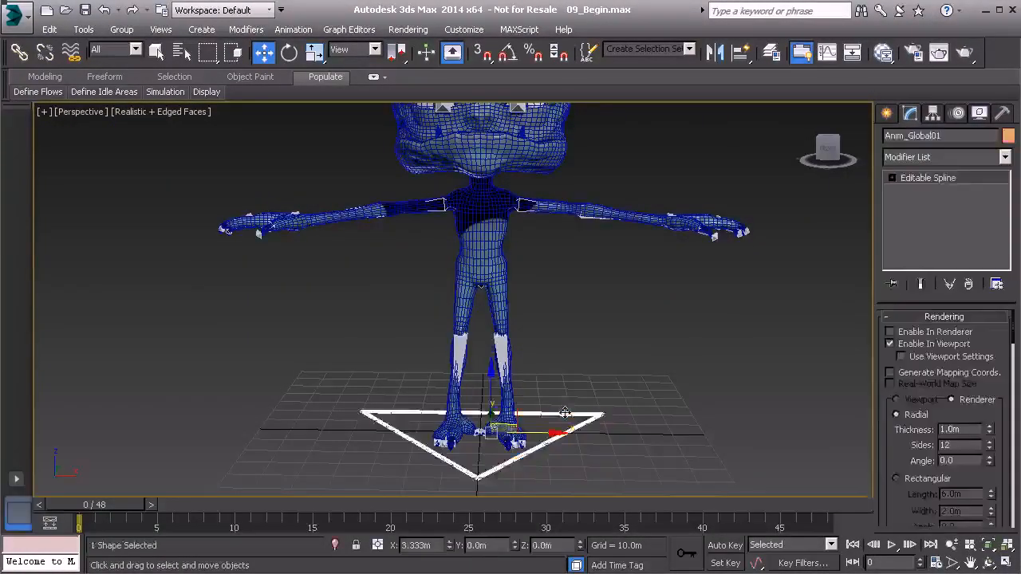
{"action": "left_click", "coordinate": [1007, 136]}
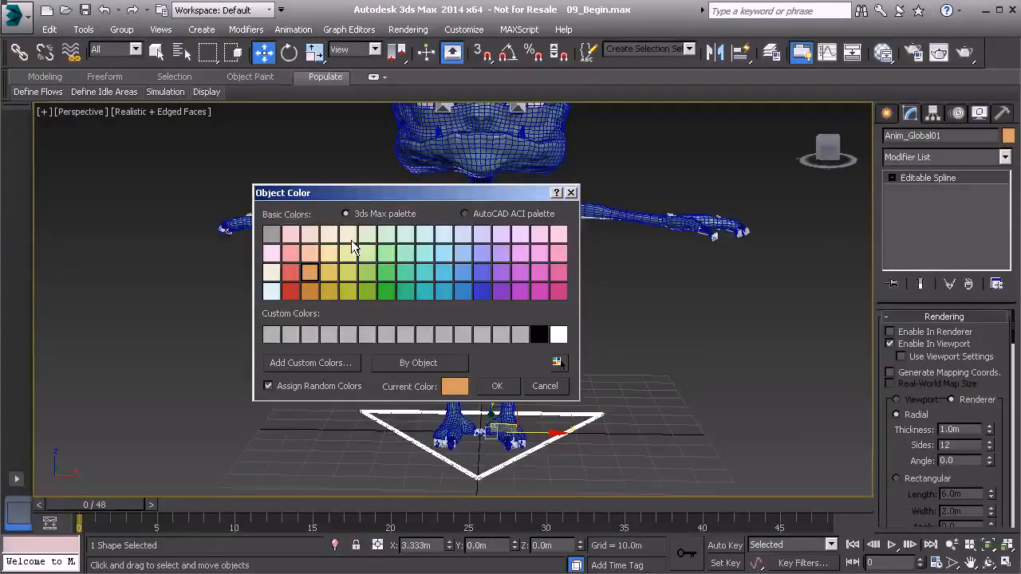
{"action": "left_click", "coordinate": [329, 253]}
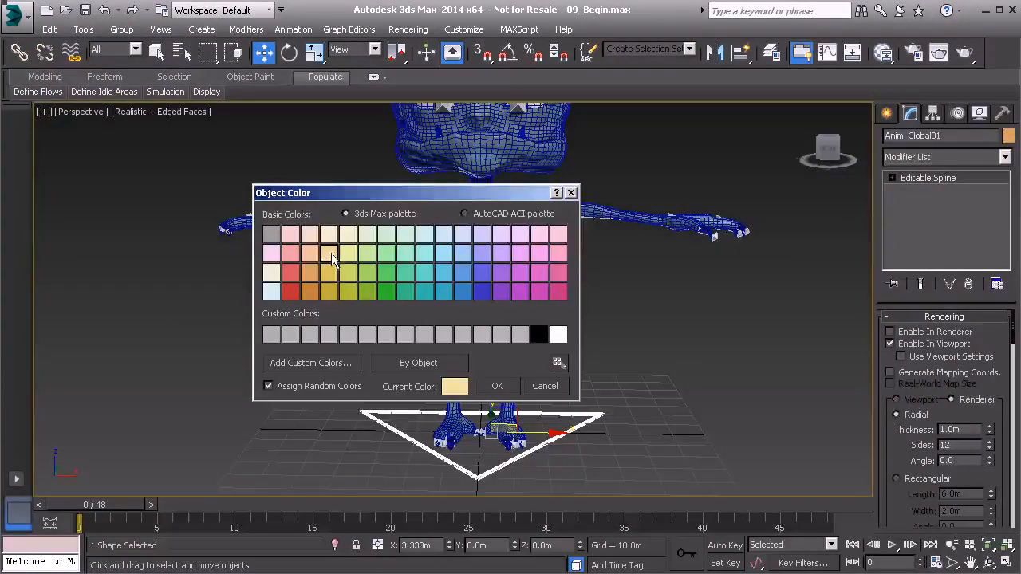
{"action": "left_click", "coordinate": [498, 387]}
{"action": "left_click", "coordinate": [658, 325]}
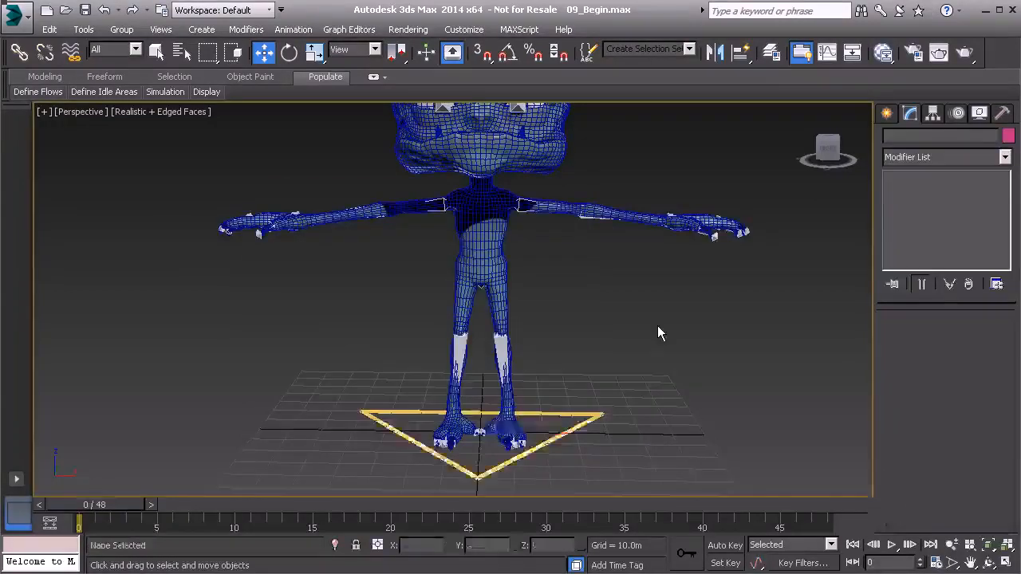
Examine the whole character and the triangular ground control from several angles.
{"action": "middle_click_drag", "start_coordinate": [654, 327], "coordinate": [558, 313], "text": "alt"}
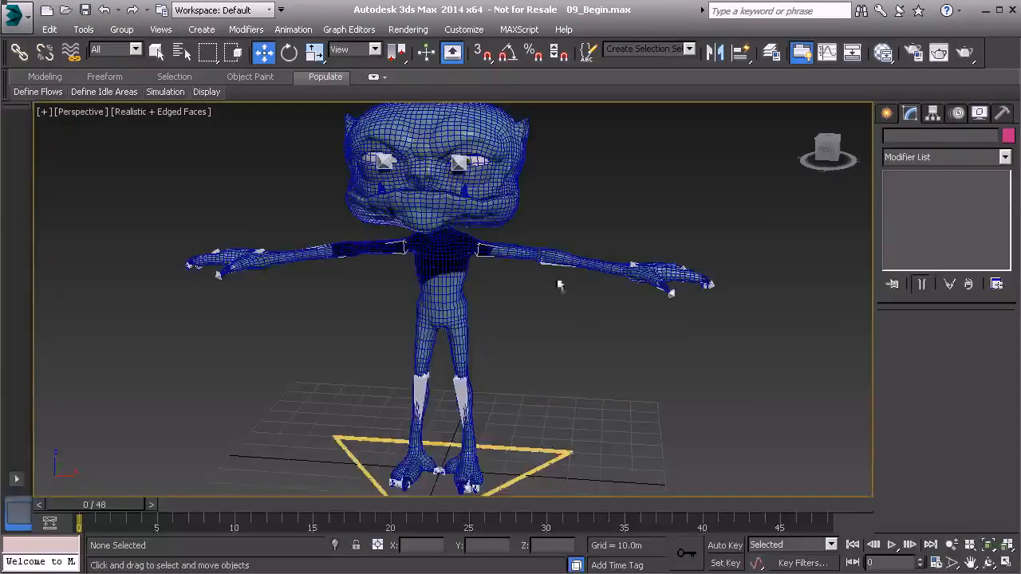
{"action": "middle_click_drag", "start_coordinate": [583, 363], "coordinate": [581, 262], "text": "alt"}
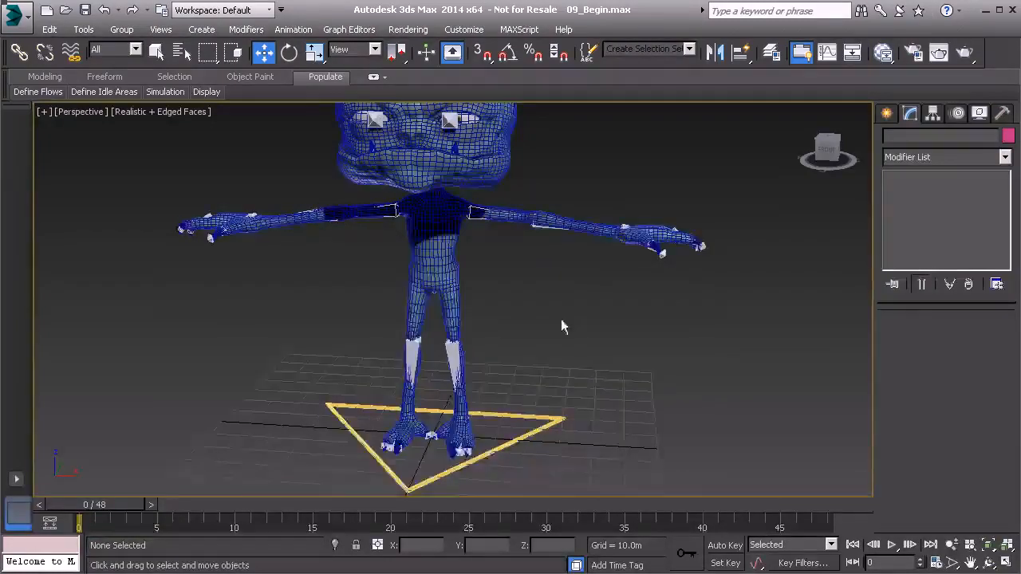
{"action": "middle_click_drag", "start_coordinate": [575, 323], "coordinate": [613, 333]}
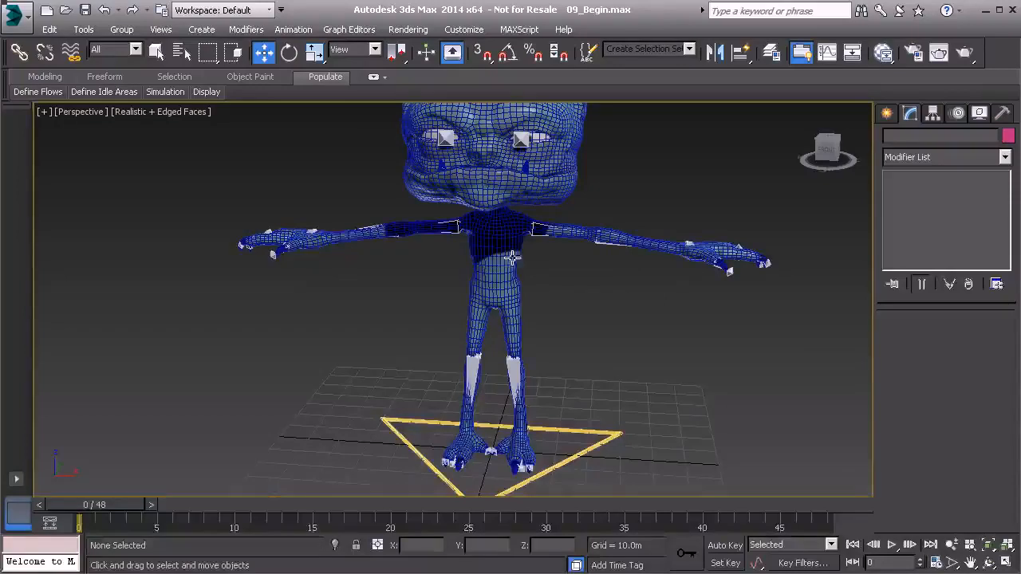
{"action": "middle_click_drag", "start_coordinate": [389, 334], "coordinate": [405, 307], "text": "alt"}
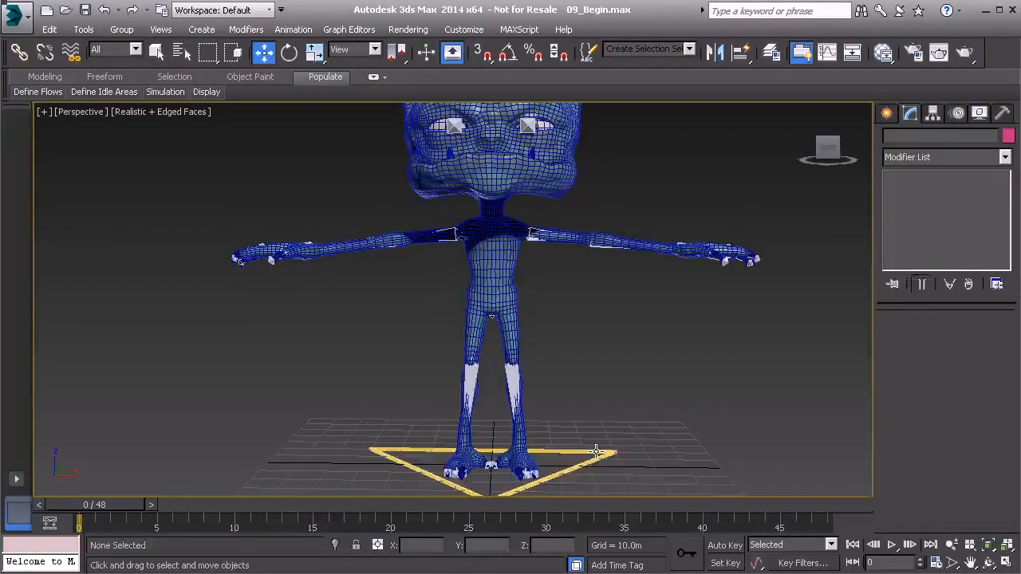
{"action": "left_click", "coordinate": [600, 452]}
{"action": "middle_click_drag", "start_coordinate": [572, 340], "coordinate": [519, 346], "text": "alt"}
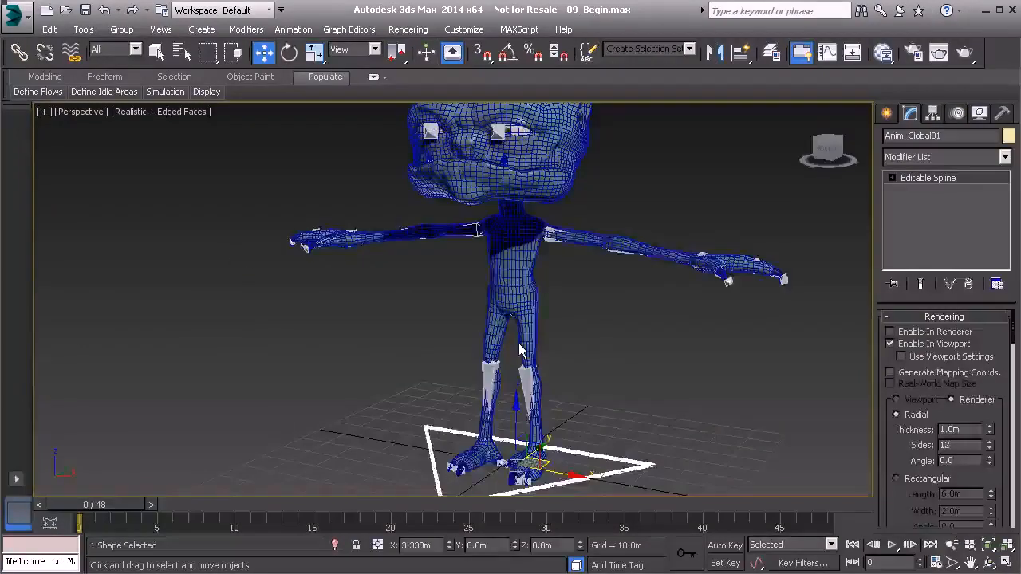
{"action": "mouse_move", "coordinate": [548, 333]}
{"action": "middle_mouse_down", "text": "alt"}
{"action": "mouse_move", "coordinate": [561, 367]}
{"action": "mouse_move", "coordinate": [579, 375]}
{"action": "mouse_move", "coordinate": [561, 334]}
{"action": "mouse_move", "coordinate": [572, 330]}
{"action": "mouse_move", "coordinate": [574, 361]}
{"action": "mouse_move", "coordinate": [547, 346]}
{"action": "middle_mouse_up", "text": "alt"}
{"action": "left_click", "coordinate": [577, 359]}
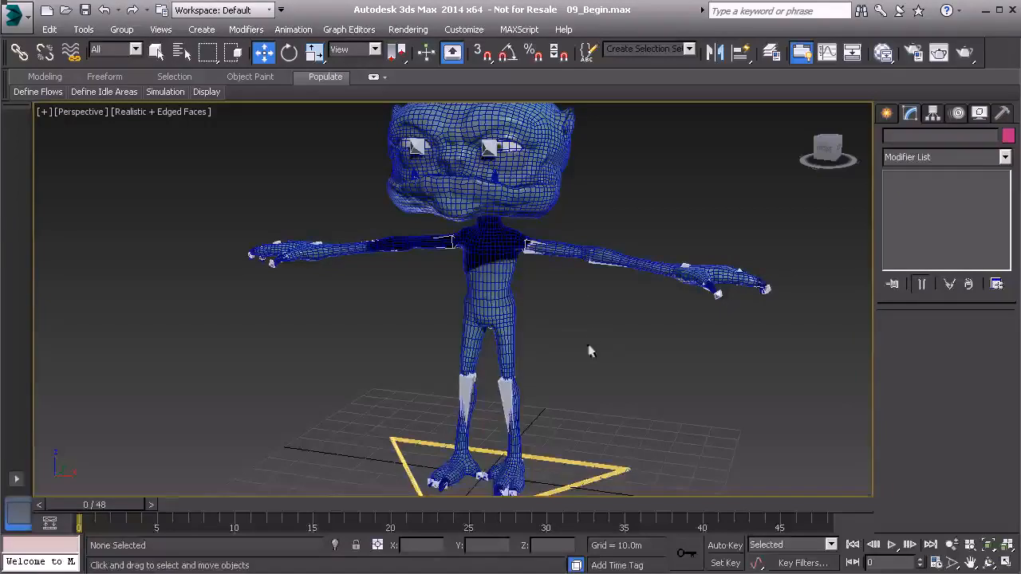
{"action": "middle_click_drag", "start_coordinate": [592, 356], "coordinate": [545, 300], "text": "alt"}
{"action": "middle_click_drag", "start_coordinate": [574, 333], "coordinate": [569, 380], "text": "alt"}
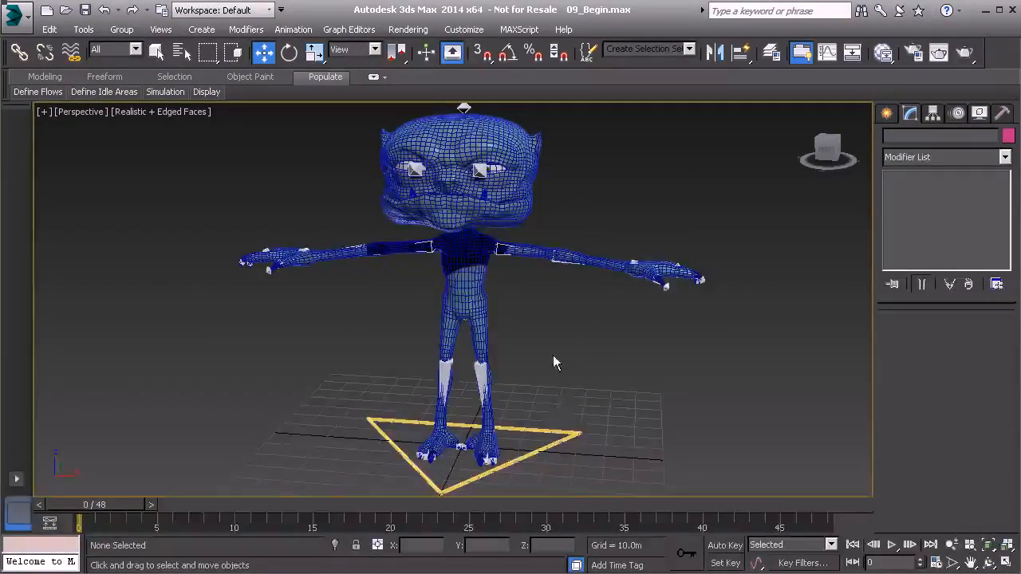
{"action": "middle_click_drag", "start_coordinate": [542, 346], "coordinate": [568, 332], "text": "alt"}
{"action": "left_click", "coordinate": [561, 411]}
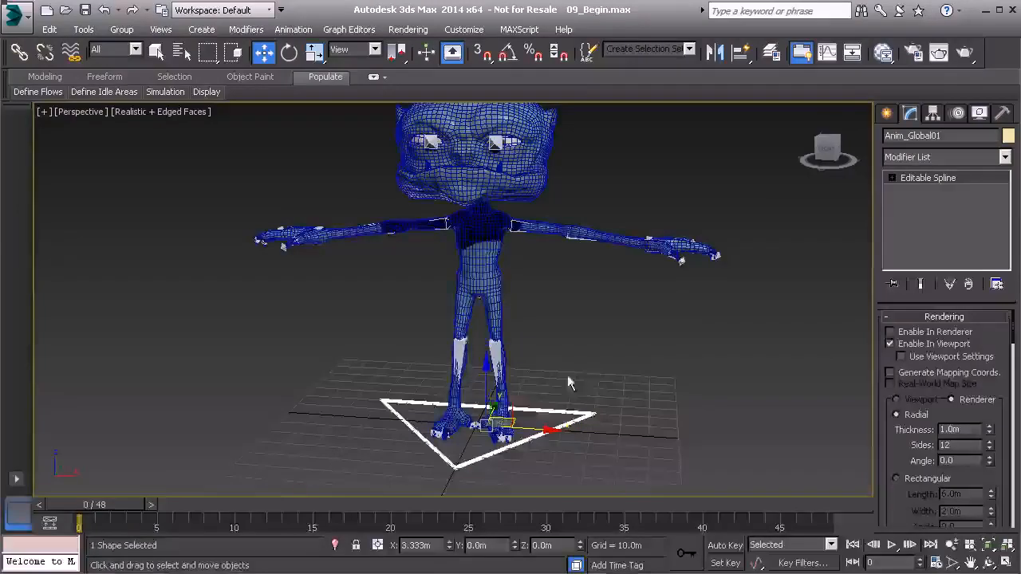
{"action": "middle_click_drag", "start_coordinate": [488, 373], "coordinate": [516, 339], "text": "alt"}
Open the layer manager and hide the Model layer.
{"action": "left_click", "coordinate": [79, 33]}
{"action": "left_click", "coordinate": [112, 154]}
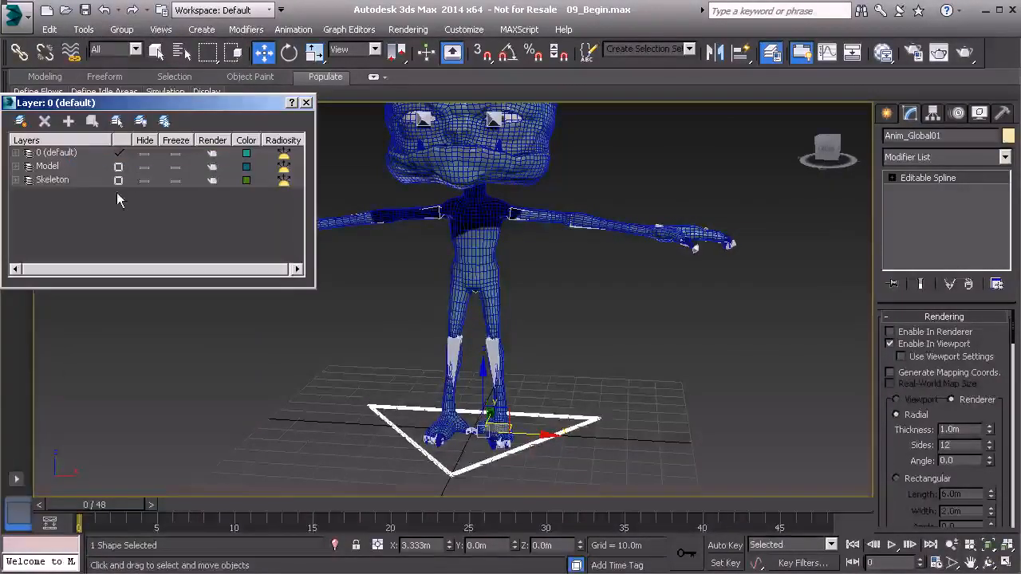
{"action": "left_click", "coordinate": [144, 166]}
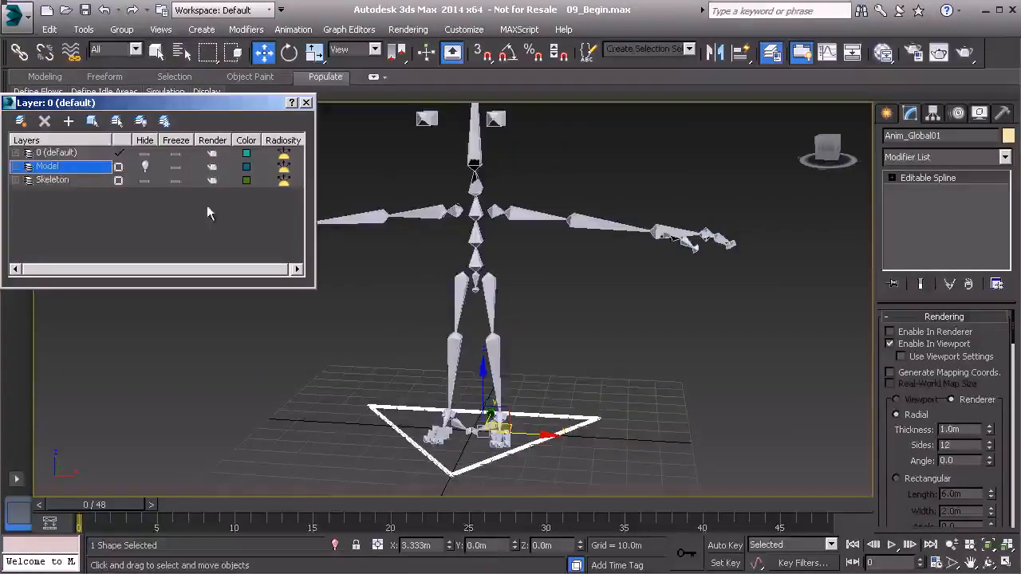
Link the root bone Bn_Root01 at the pelvis to the triangular ground control as its parent.
{"action": "left_click", "coordinate": [495, 273]}
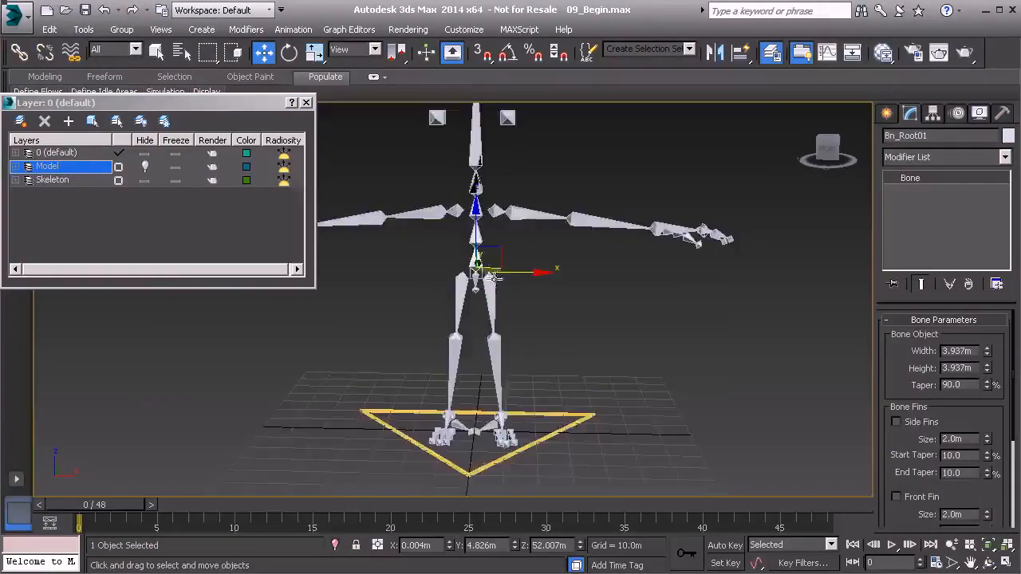
{"action": "scroll", "coordinate": [495, 267], "scroll_direction": "up", "scroll_amount": 2}
{"action": "left_click", "coordinate": [19, 51]}
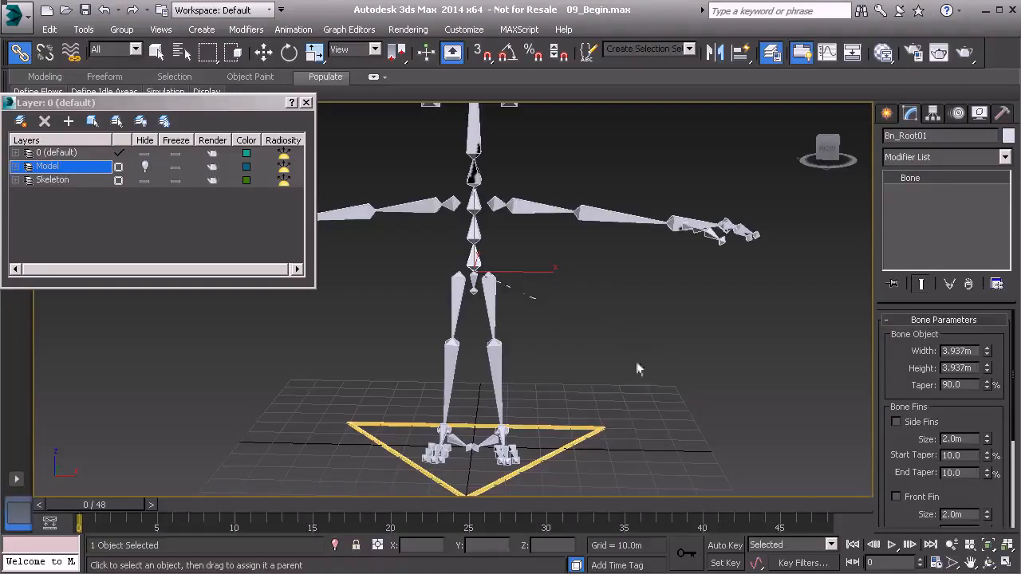
{"action": "left_click_drag", "start_coordinate": [592, 426], "coordinate": [597, 425]}
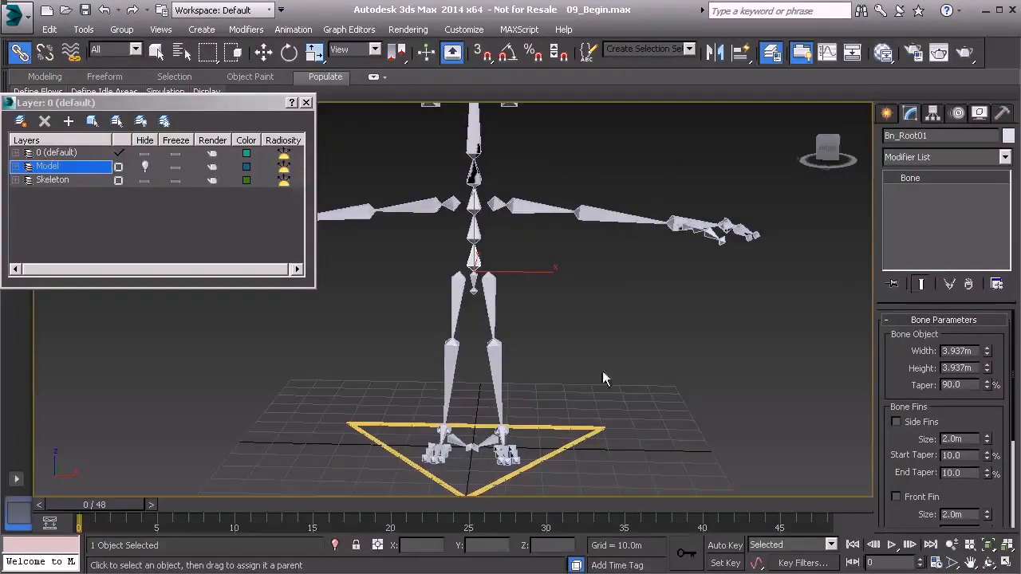
Try scaling the Anim_Global01 control to test the skeleton link, and cancel the scaling.
{"action": "left_click", "coordinate": [581, 437]}
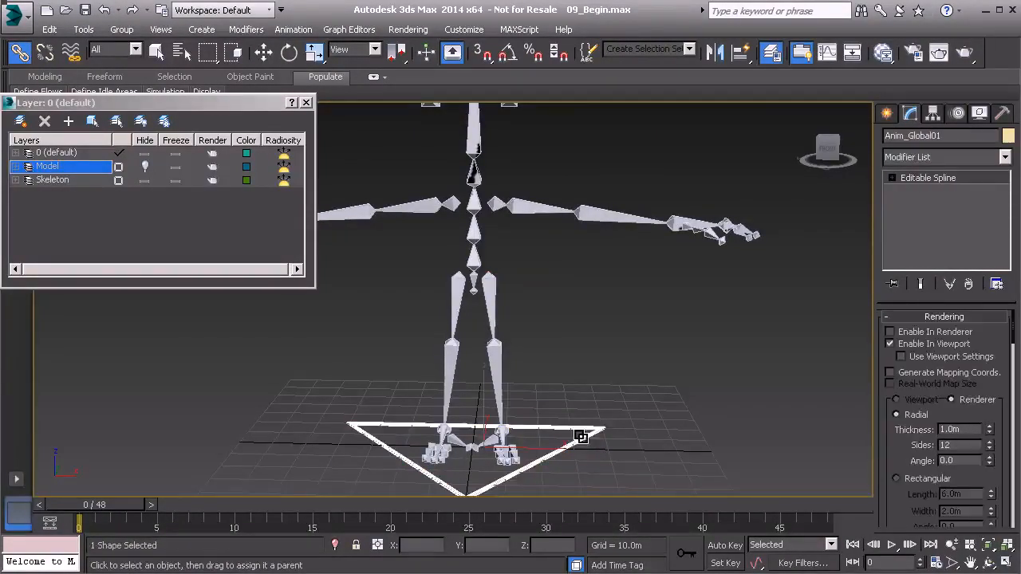
{"action": "middle_click_drag", "start_coordinate": [573, 432], "coordinate": [512, 414], "text": "alt"}
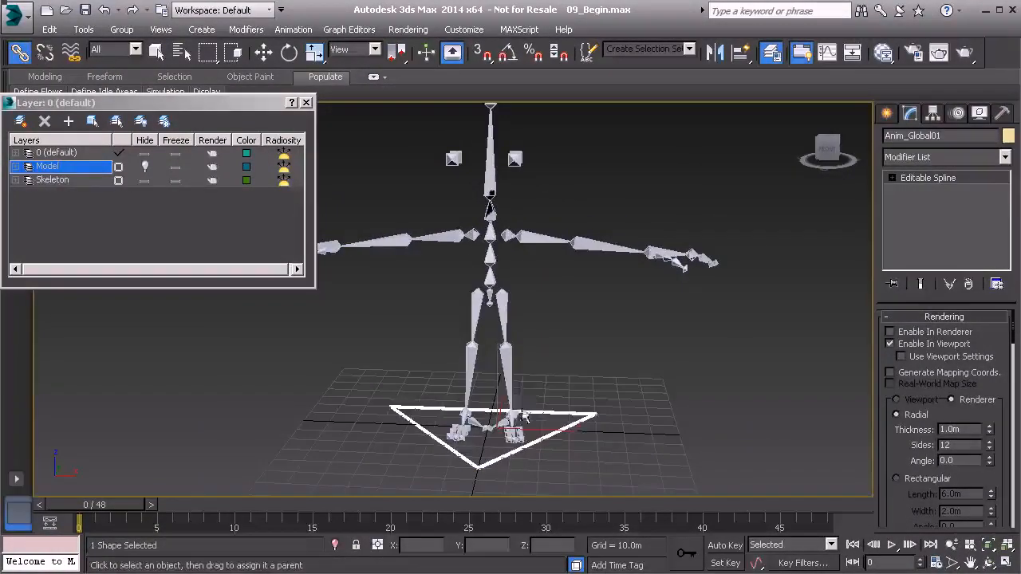
{"action": "key", "text": "r"}
{"action": "left_click_drag", "start_coordinate": [504, 418], "coordinate": [508, 382]}
{"action": "right_click", "coordinate": [508, 386]}
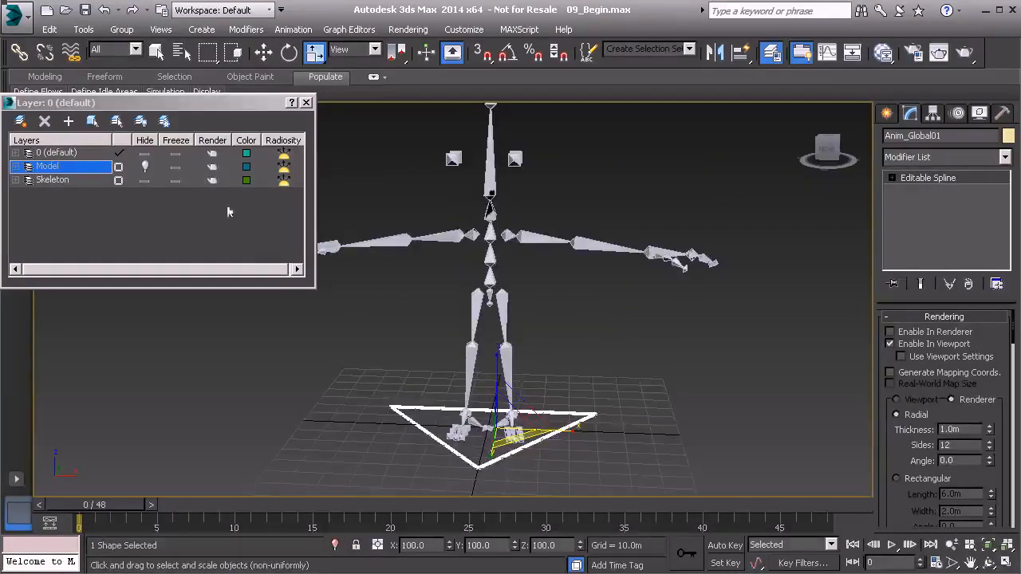
Show and freeze the Model layer, and test scaling and rotating the triangular control, reverting both transforms.
{"action": "left_click", "coordinate": [143, 167]}
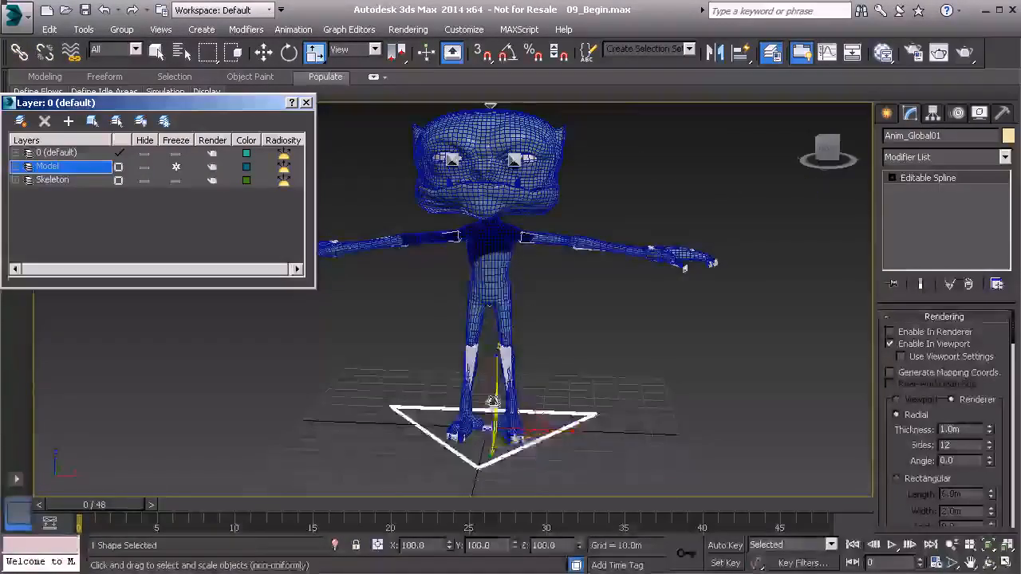
{"action": "left_click_drag", "start_coordinate": [521, 424], "coordinate": [506, 343]}
{"action": "right_click", "coordinate": [505, 345]}
{"action": "key", "text": "e"}
{"action": "left_click_drag", "start_coordinate": [523, 385], "coordinate": [604, 342]}
{"action": "key", "text": "w"}
{"action": "key", "text": "ctrl+z"}
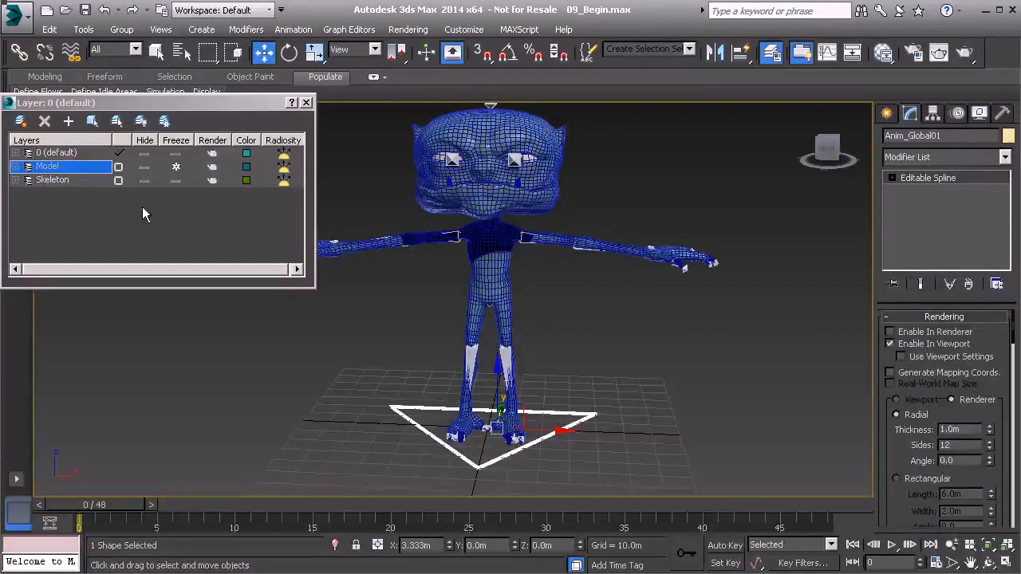
Hide the frozen Model layer again.
{"action": "left_click", "coordinate": [144, 166]}
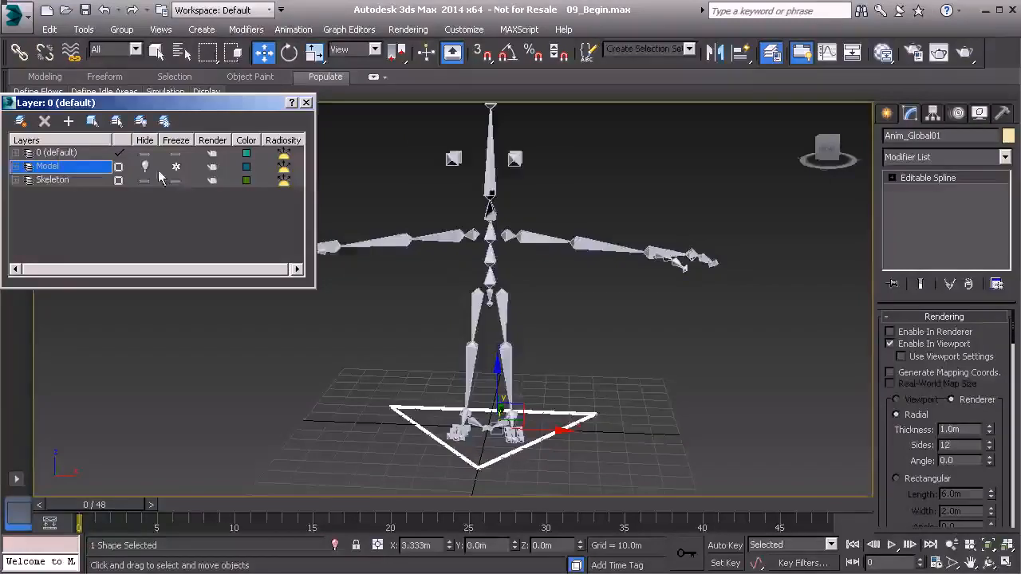
Freeze the transforms of the root bone Bn_Root01 at the pelvis, accepting the new layer of controllers.
{"action": "scroll", "coordinate": [495, 266], "scroll_direction": "up", "scroll_amount": 2}
{"action": "key", "text": "ctrl+d"}
{"action": "left_click", "coordinate": [485, 272]}
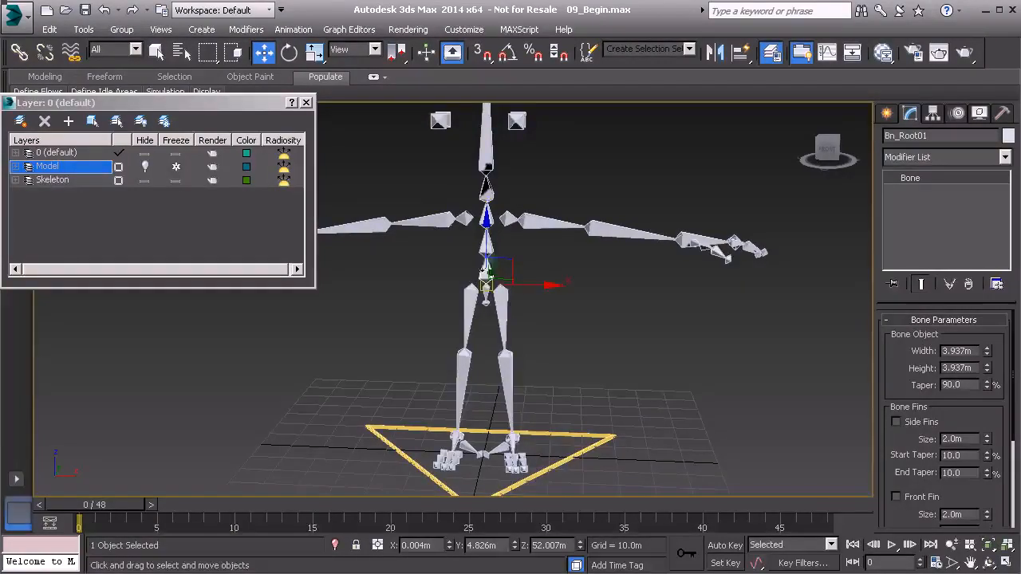
{"action": "scroll", "coordinate": [505, 276], "scroll_direction": "up", "scroll_amount": 1}
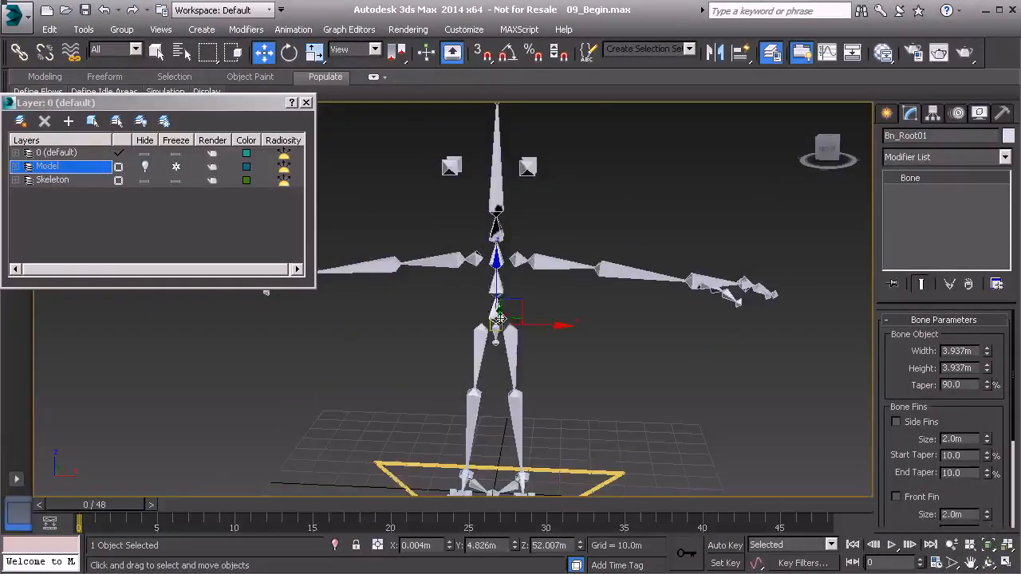
{"action": "scroll", "coordinate": [491, 294], "scroll_direction": "down", "scroll_amount": 1}
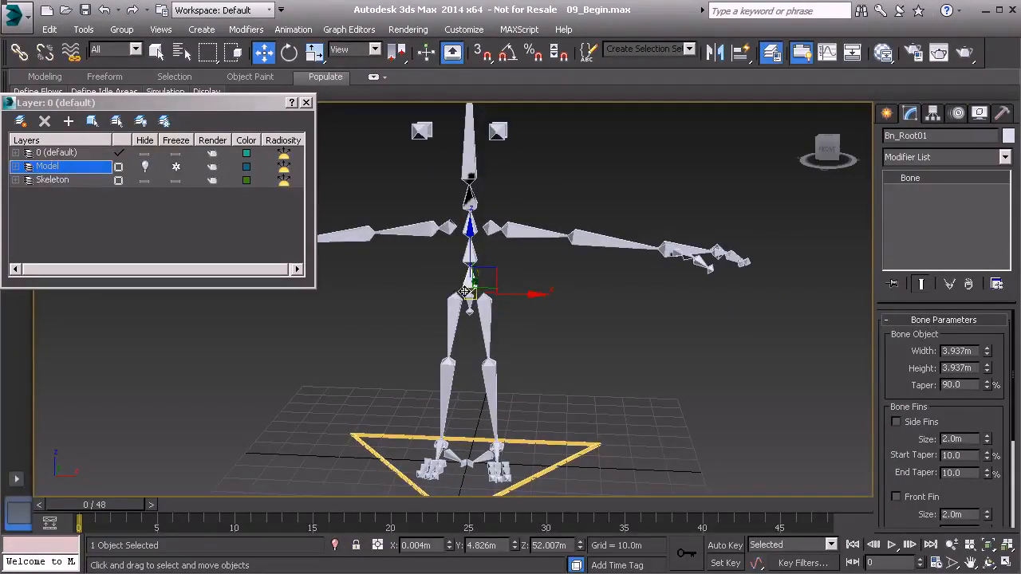
{"action": "right_click", "coordinate": [558, 332], "text": "alt"}
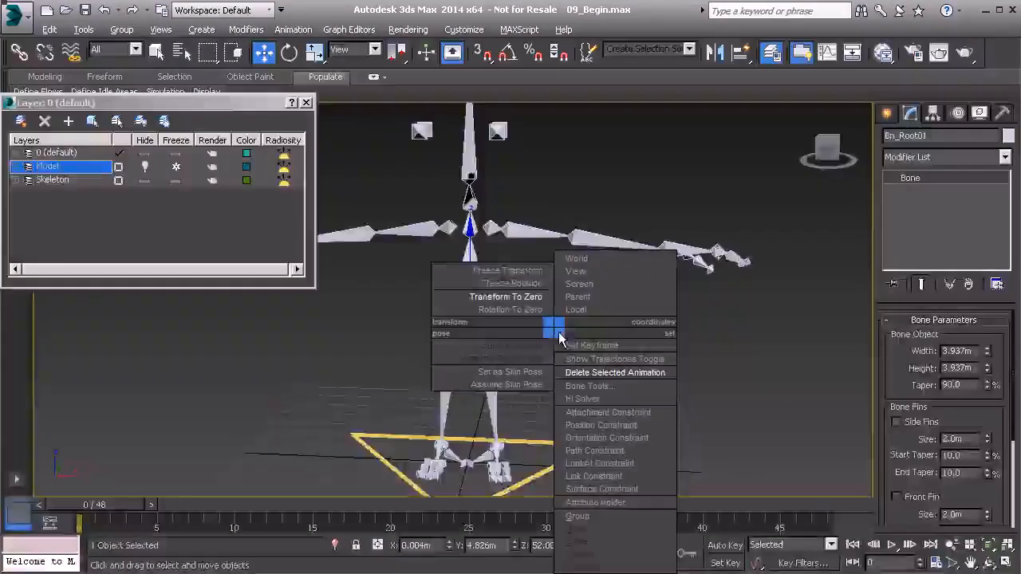
{"action": "left_click", "coordinate": [504, 274]}
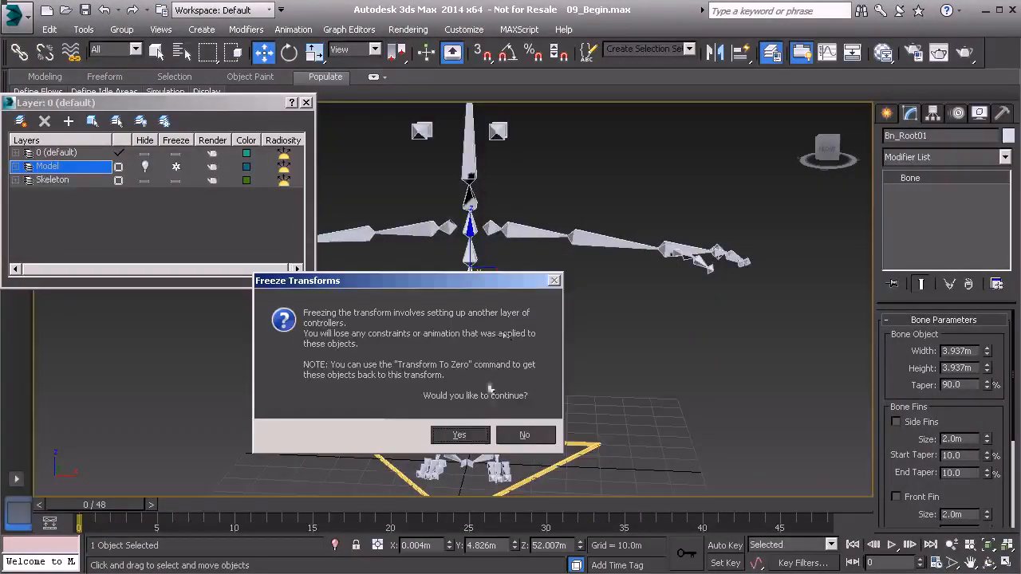
{"action": "left_click", "coordinate": [461, 434]}
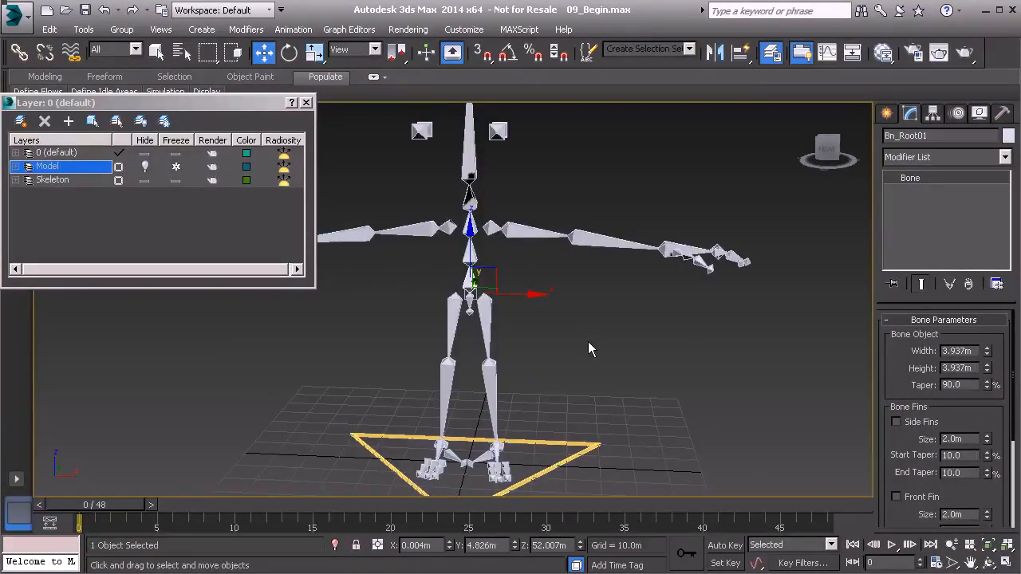
Freeze the transforms of the triangular Anim_Global01 control around the feet as well.
{"action": "middle_click_drag", "start_coordinate": [587, 341], "coordinate": [571, 426], "text": "alt"}
{"action": "left_click", "coordinate": [577, 404]}
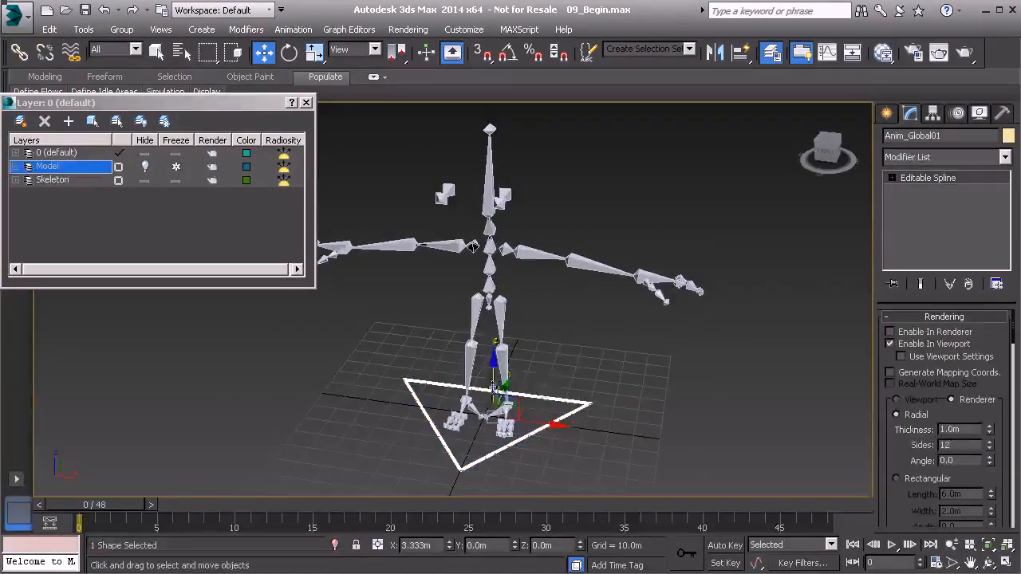
{"action": "middle_click_drag", "start_coordinate": [545, 401], "coordinate": [552, 365], "text": "alt"}
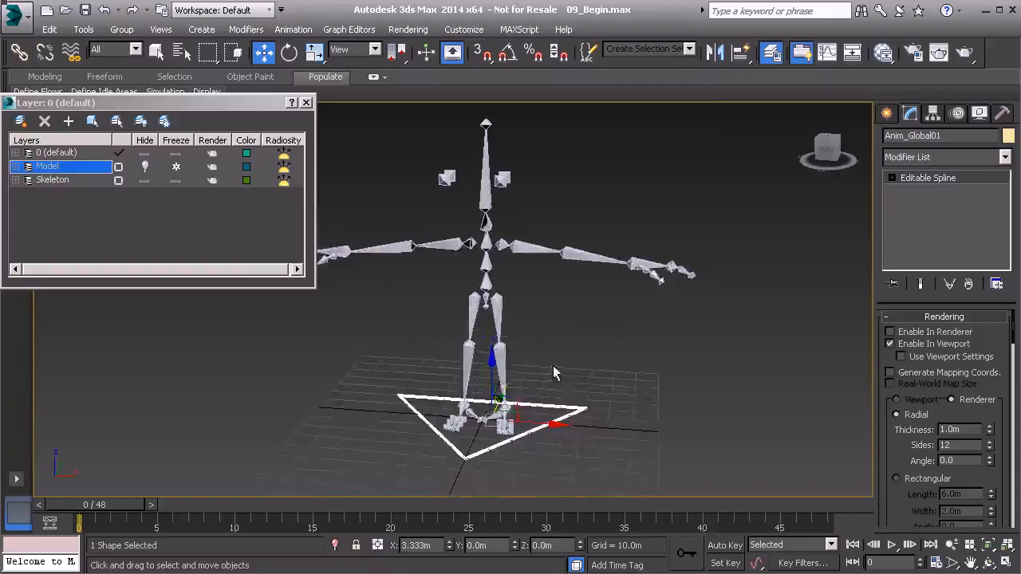
{"action": "right_click", "coordinate": [558, 303], "text": "alt"}
{"action": "left_click", "coordinate": [532, 250]}
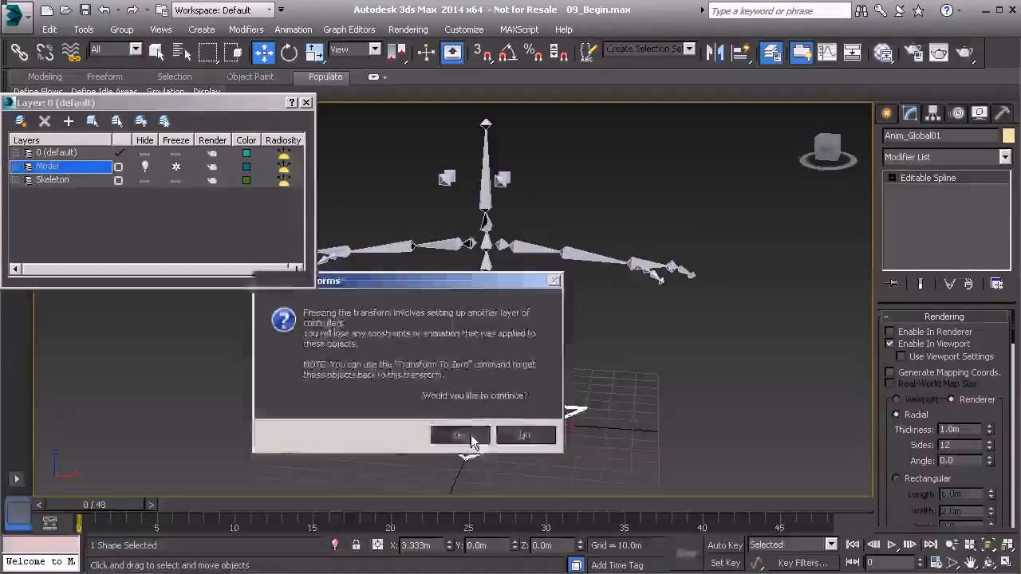
{"action": "left_click", "coordinate": [469, 439]}
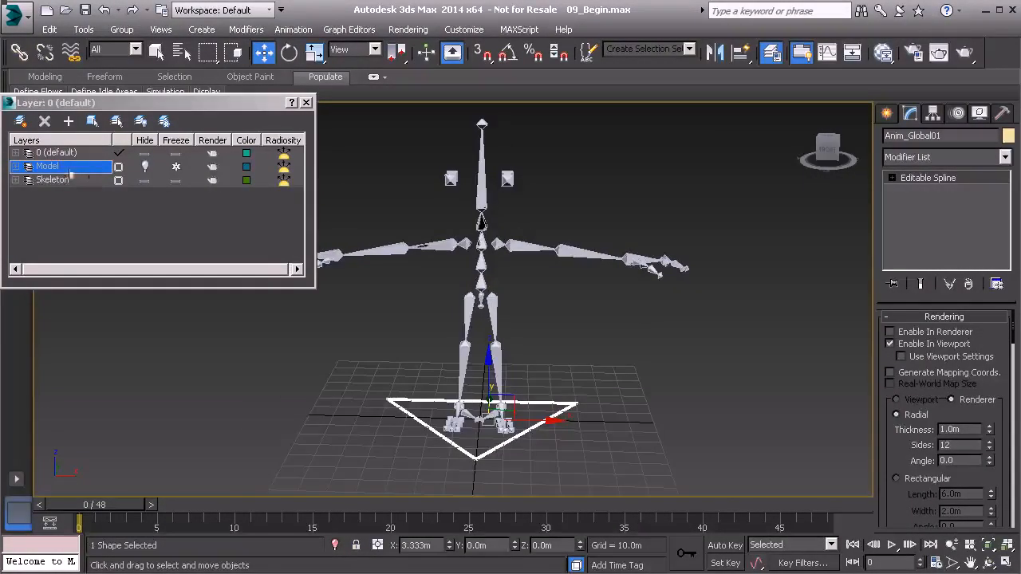
Create a new layer containing the selected triangular control, and make that layer unfrozen and visible.
{"action": "left_click_drag", "start_coordinate": [63, 104], "coordinate": [85, 99]}
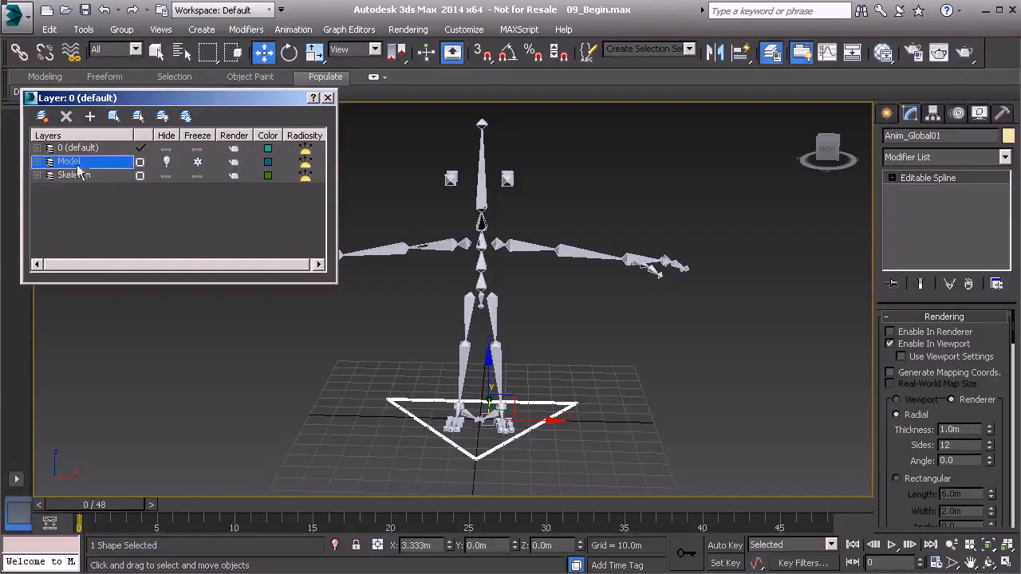
{"action": "left_click", "coordinate": [41, 114]}
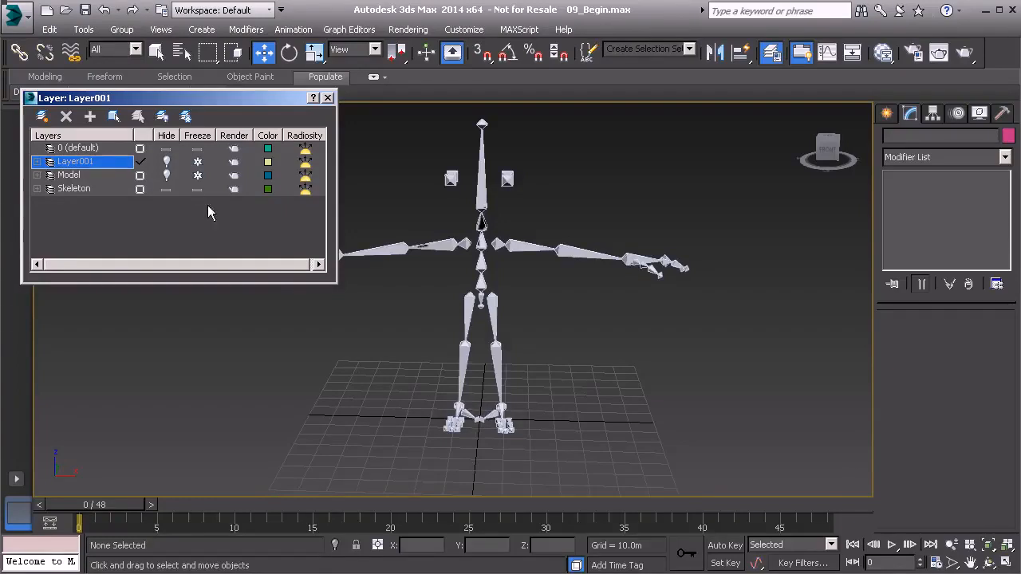
{"action": "left_click", "coordinate": [196, 162]}
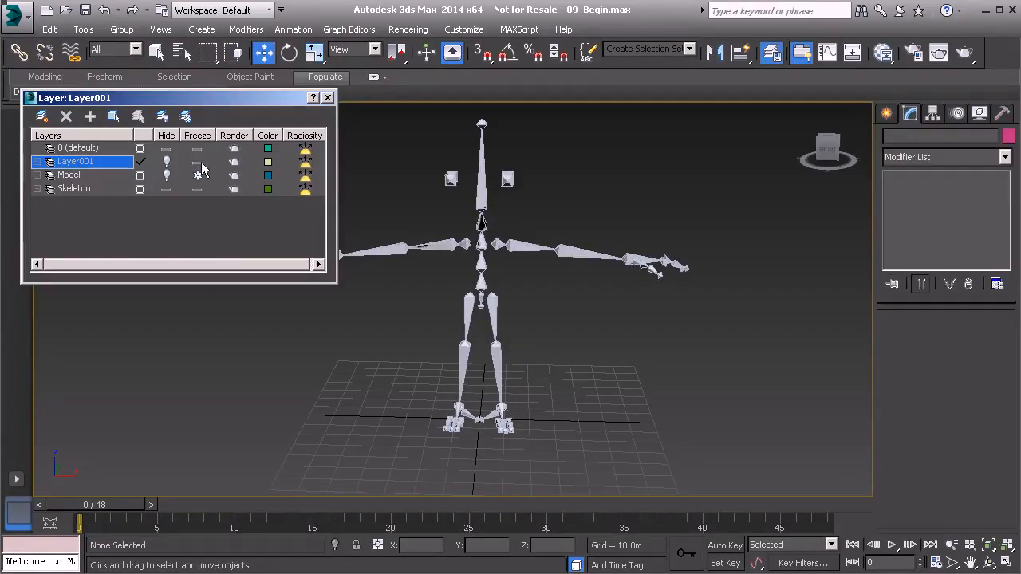
{"action": "left_click", "coordinate": [168, 162]}
Make layer 0 (default) the current layer again and rename the new layer Controls.
{"action": "left_click", "coordinate": [139, 149]}
{"action": "left_click", "coordinate": [80, 163]}
{"action": "left_click", "coordinate": [79, 163]}
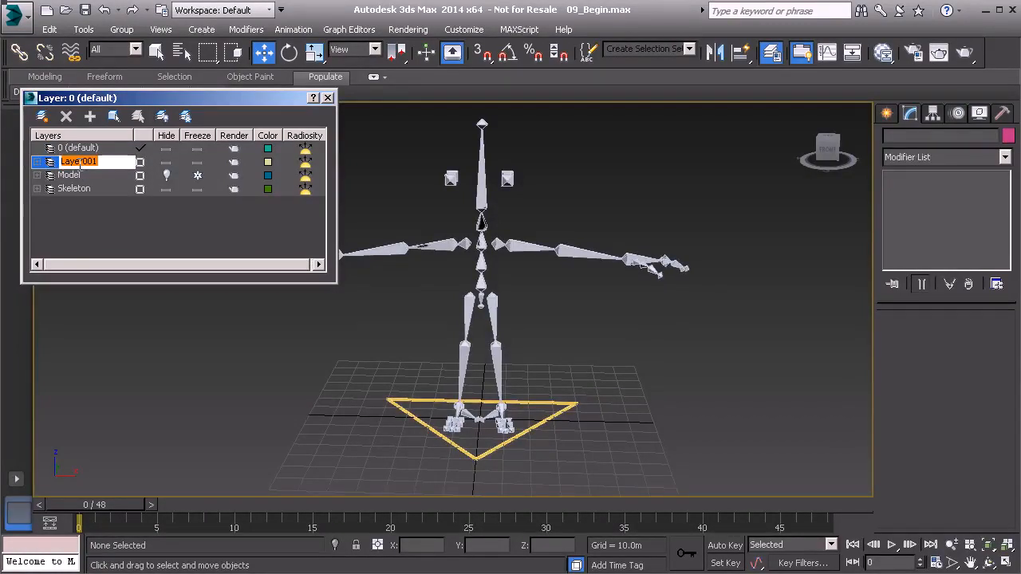
{"action": "type", "text": "Controls"}
{"action": "key", "text": "Return"}
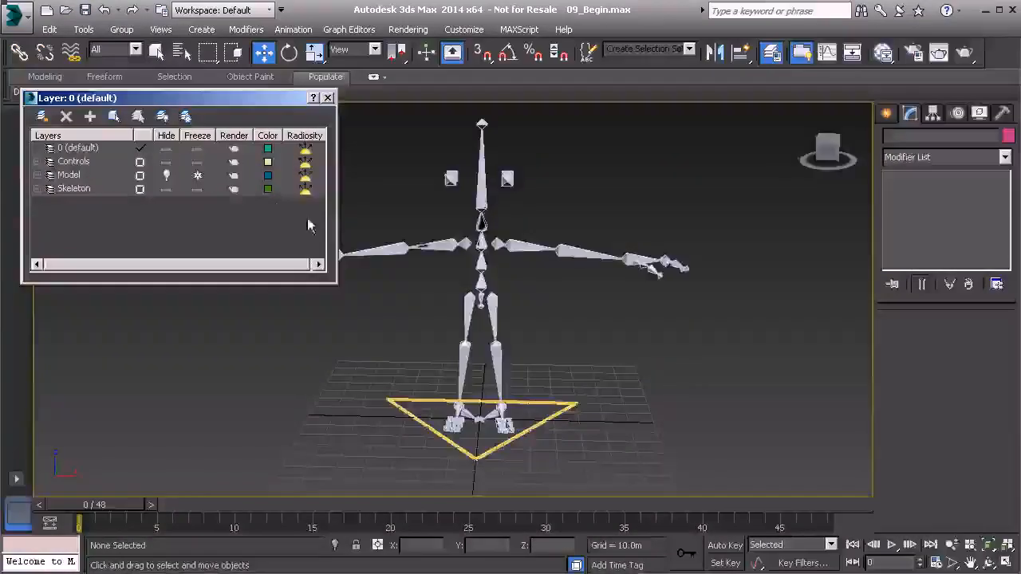
Unhide the frozen Model layer and close the layer manager to view the character with its ground control.
{"action": "left_click", "coordinate": [166, 176]}
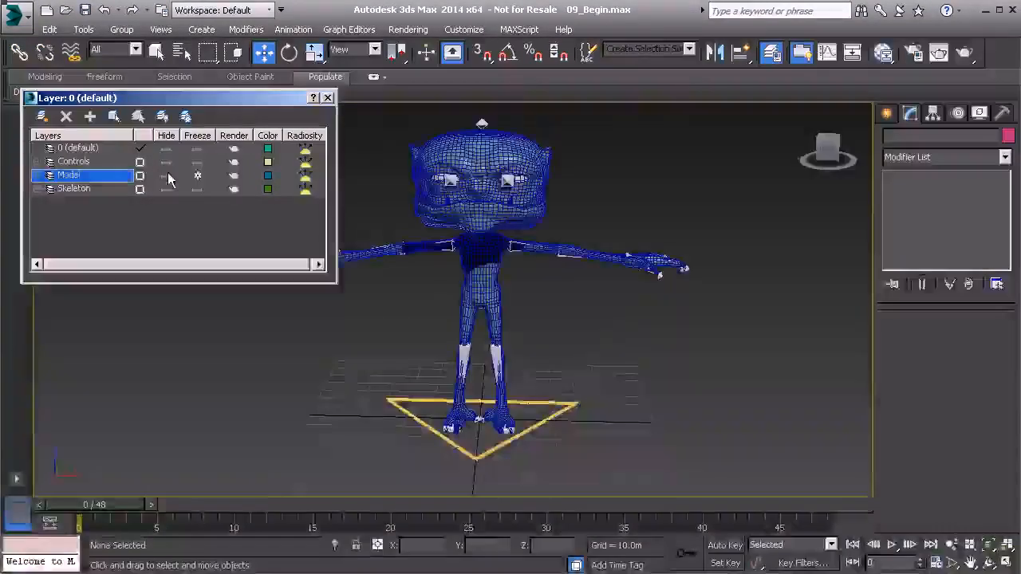
{"action": "left_click", "coordinate": [327, 98]}
{"action": "middle_click_drag", "start_coordinate": [331, 103], "coordinate": [512, 323], "text": "alt"}
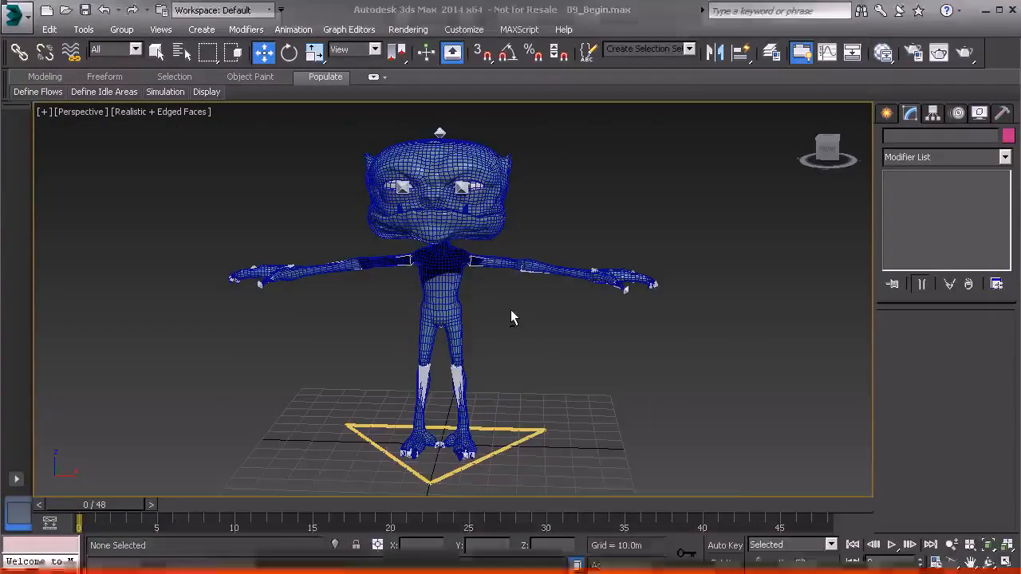